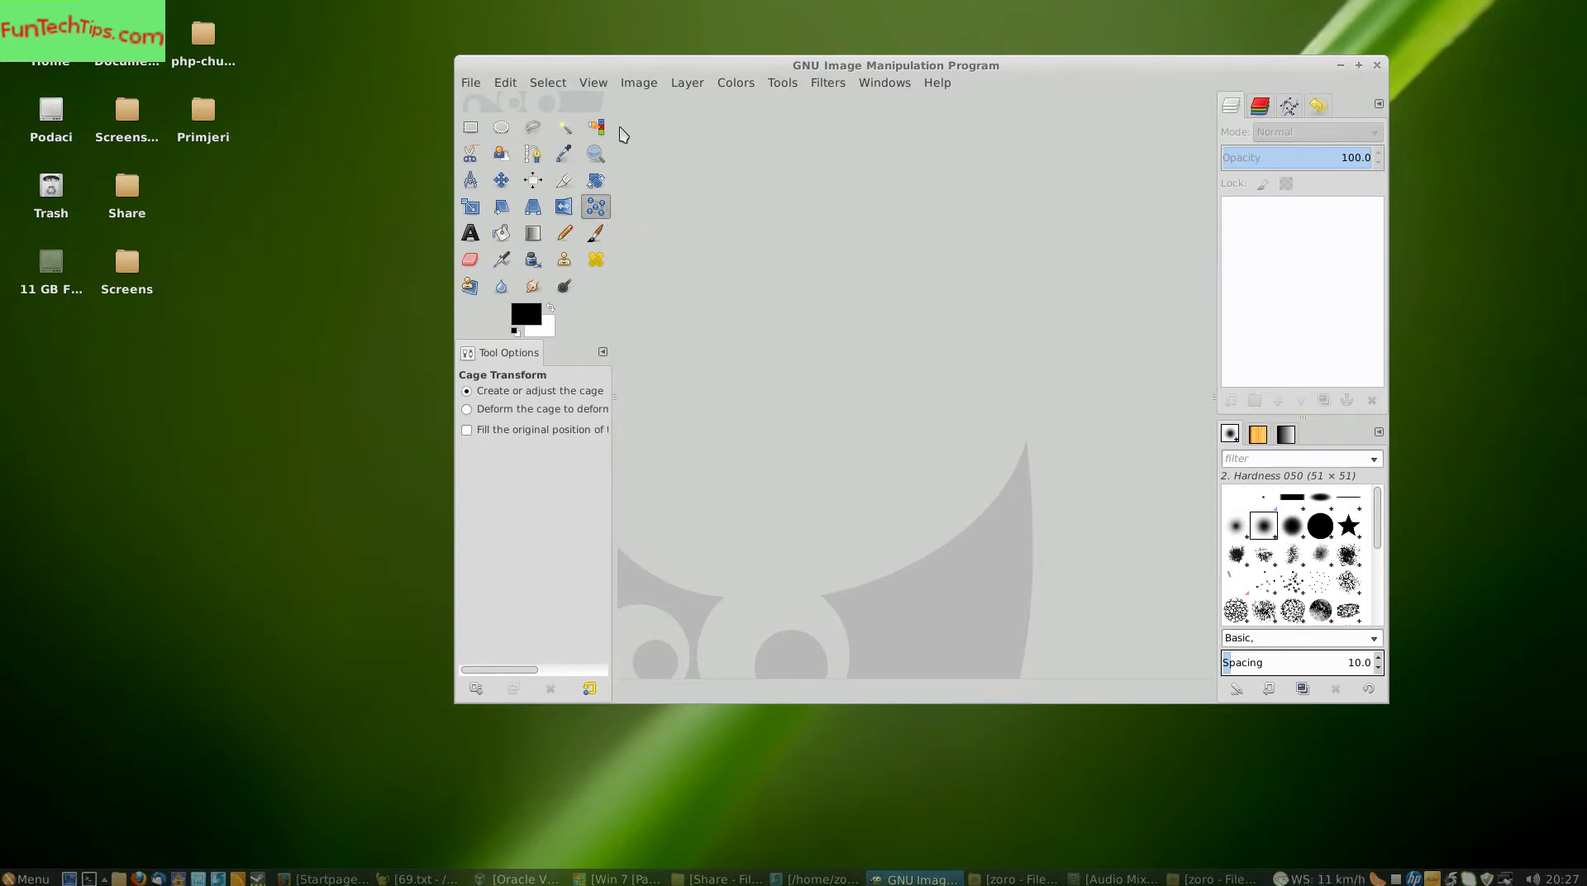
Create a new blank white image at 640×400 pixels
click(472, 83)
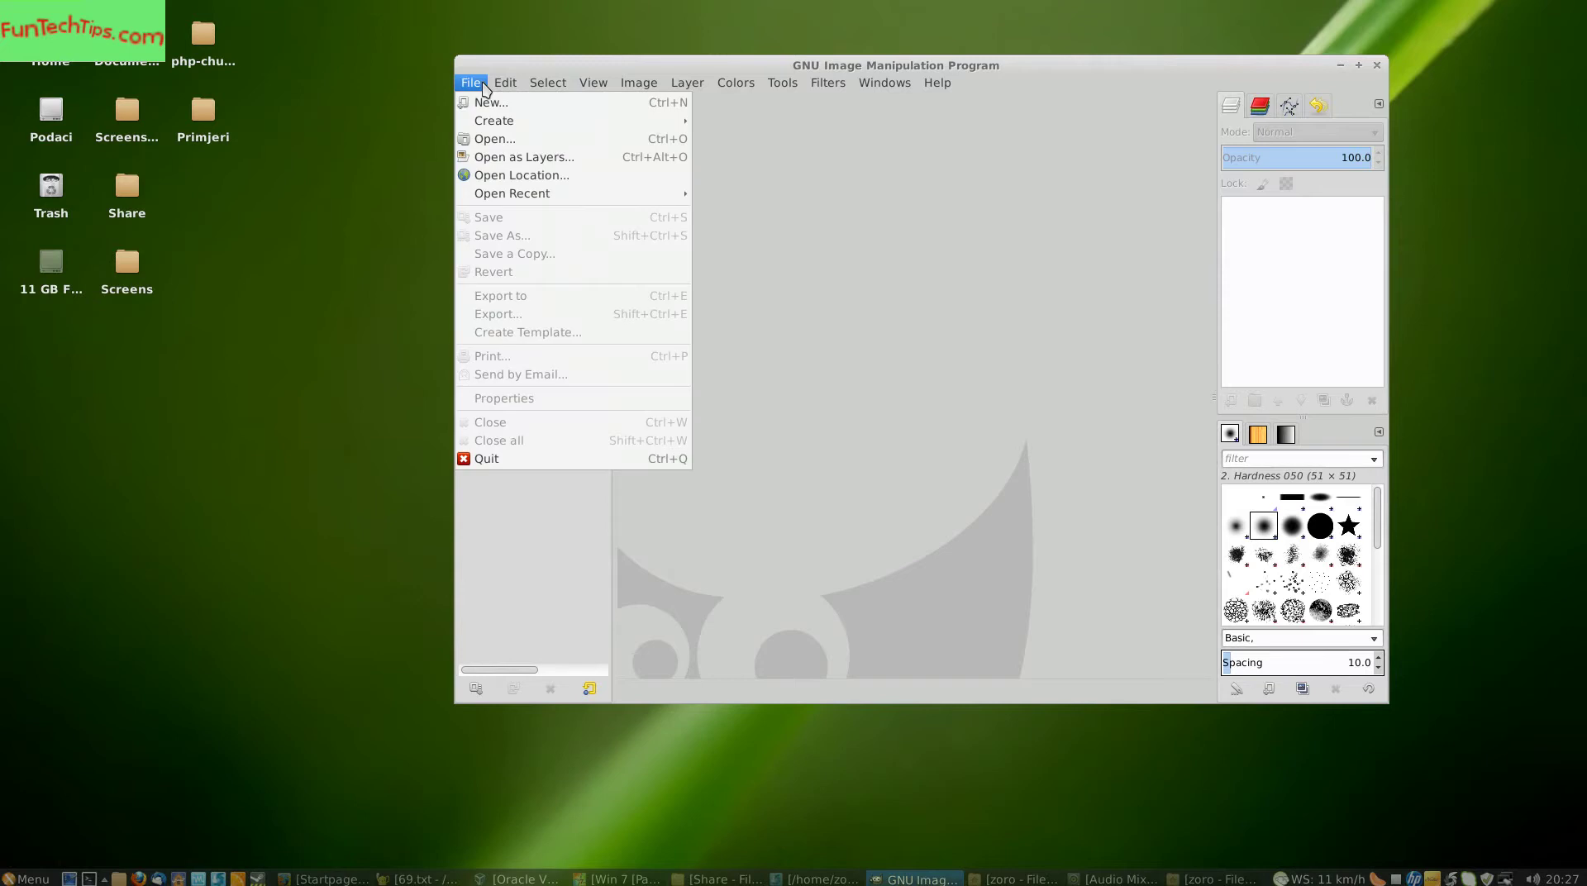
click(487, 102)
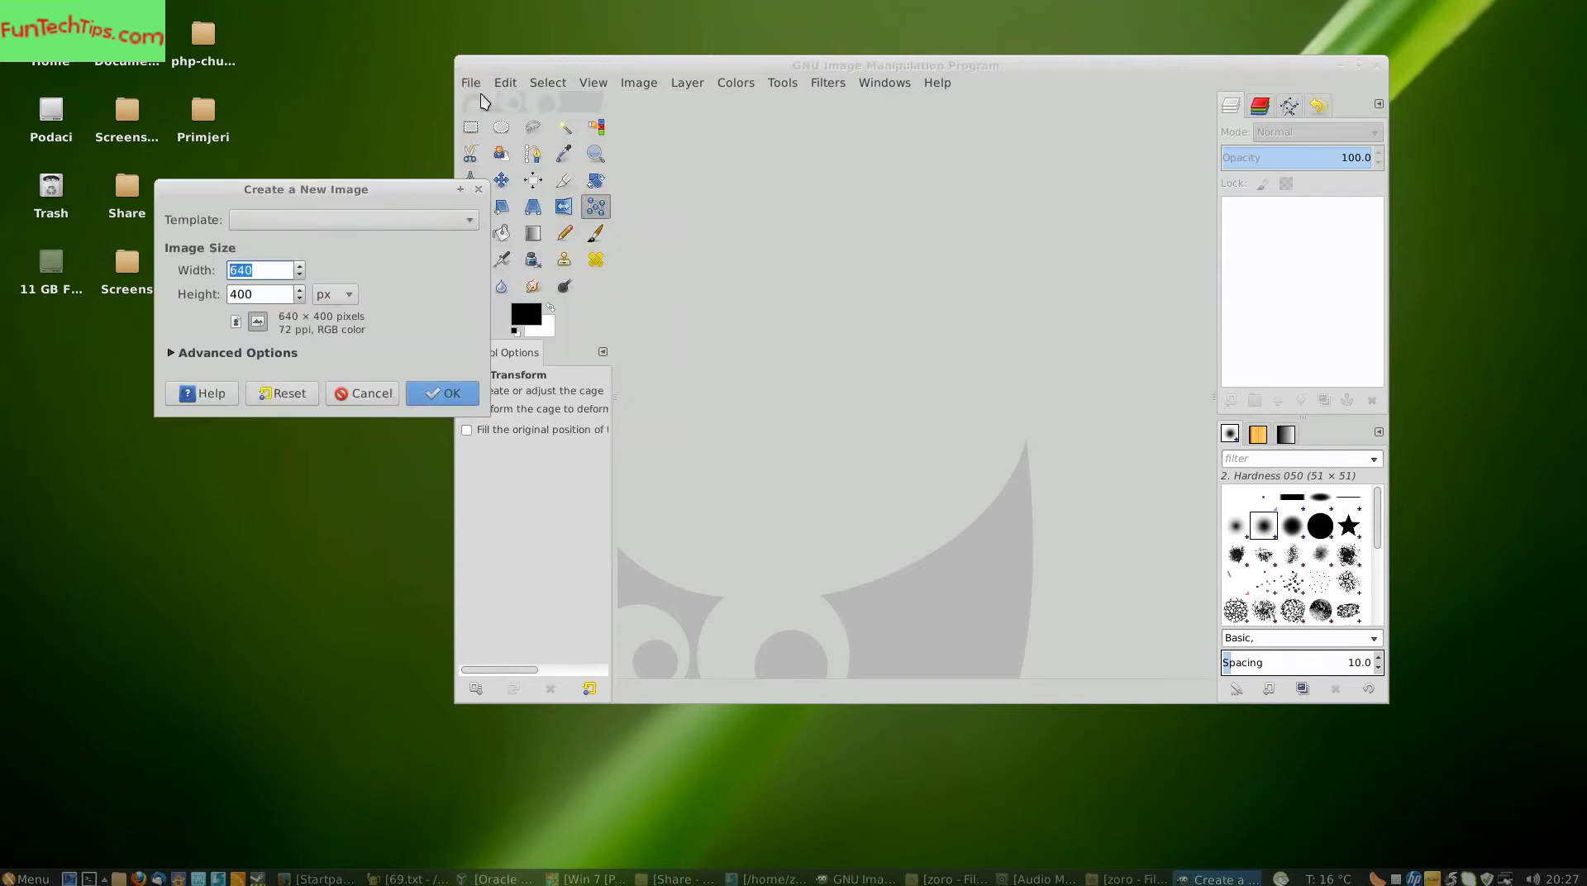
click(468, 397)
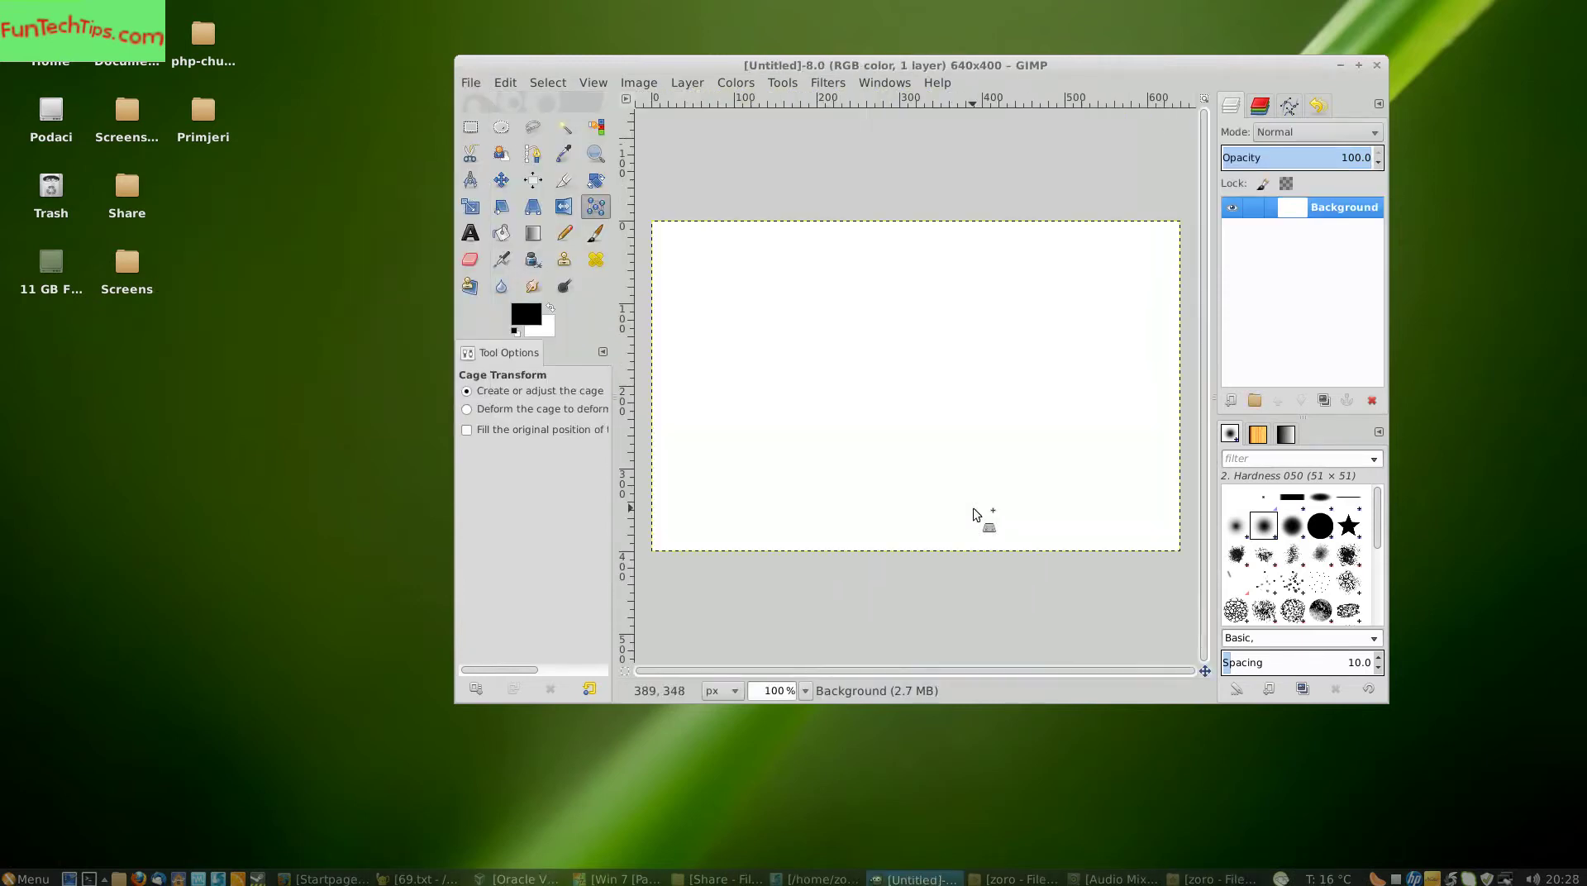
Add a text box near the canvas centre reading 'FunTechTips.com'
click(471, 233)
click(871, 380)
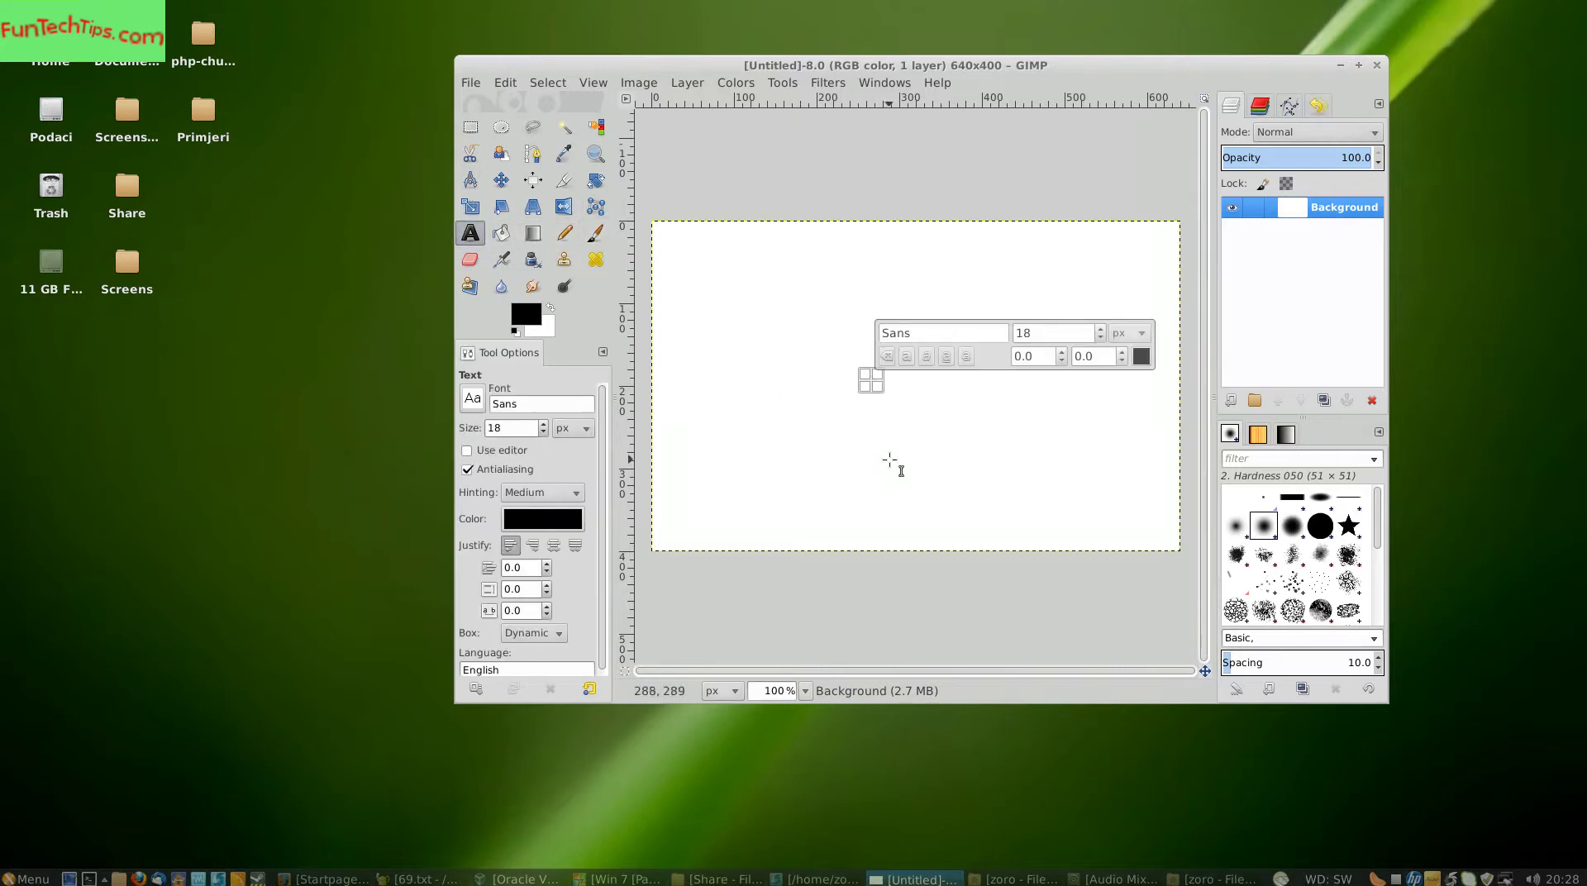
text(FunTech)
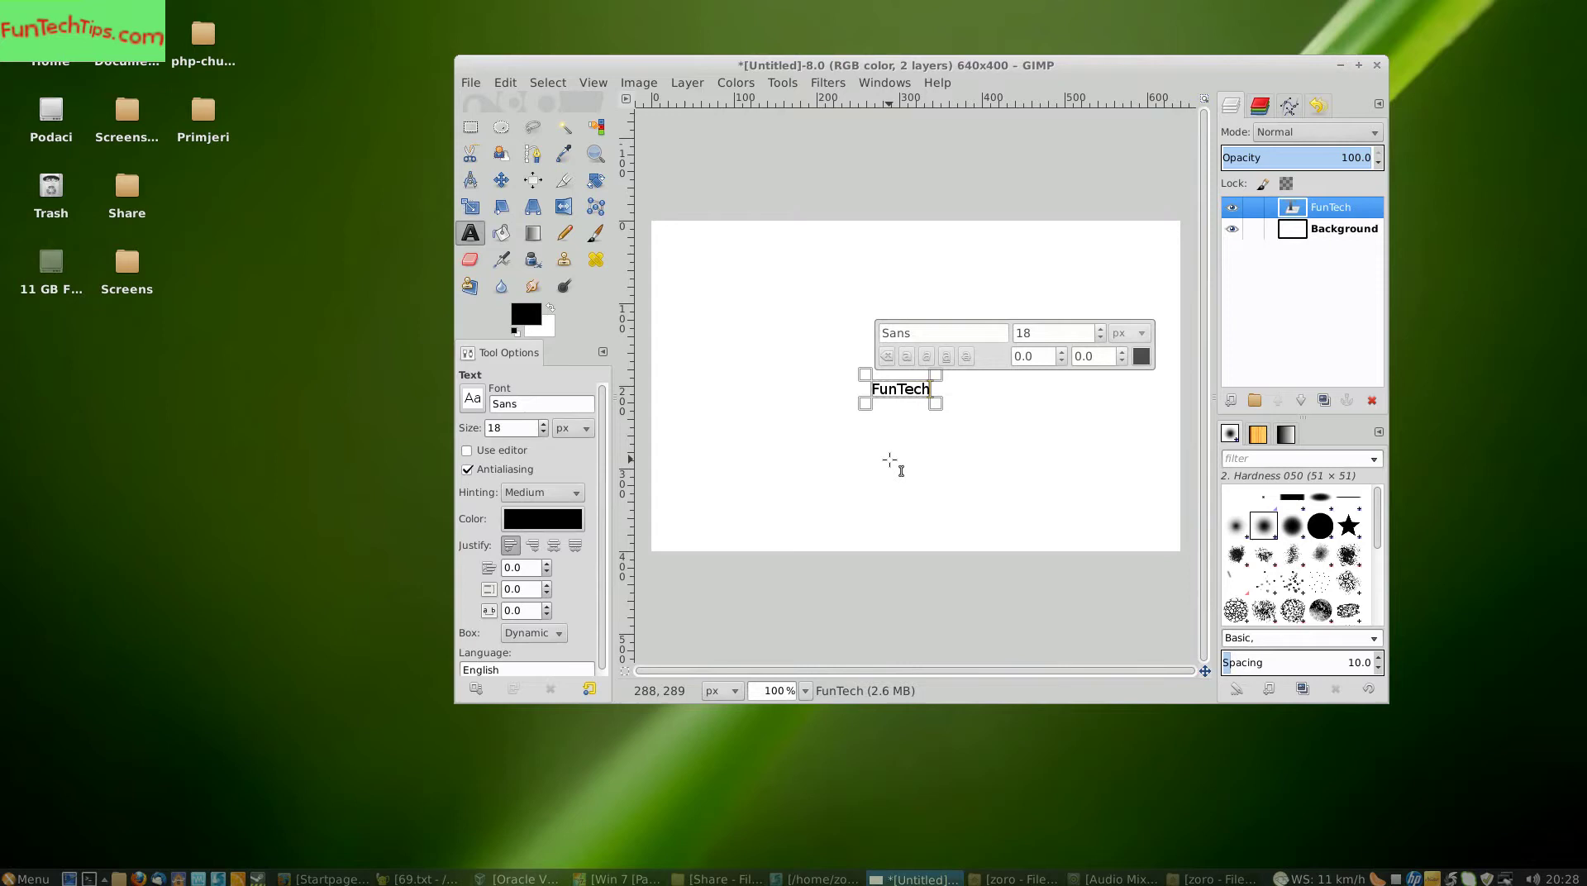
text(Tiu)
text(ps.c)
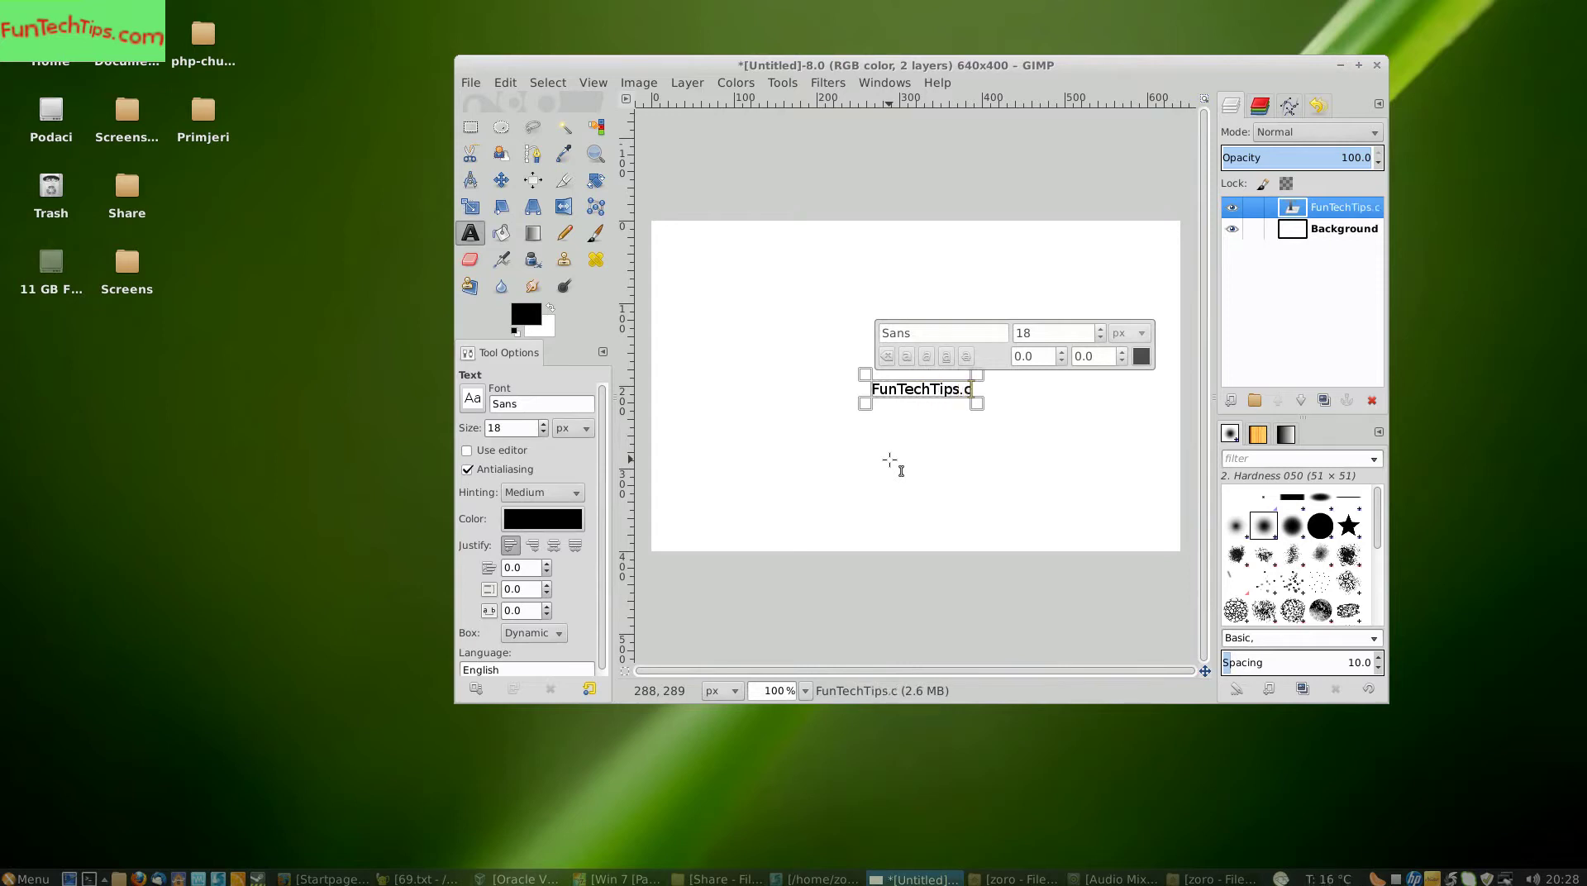
text(om)
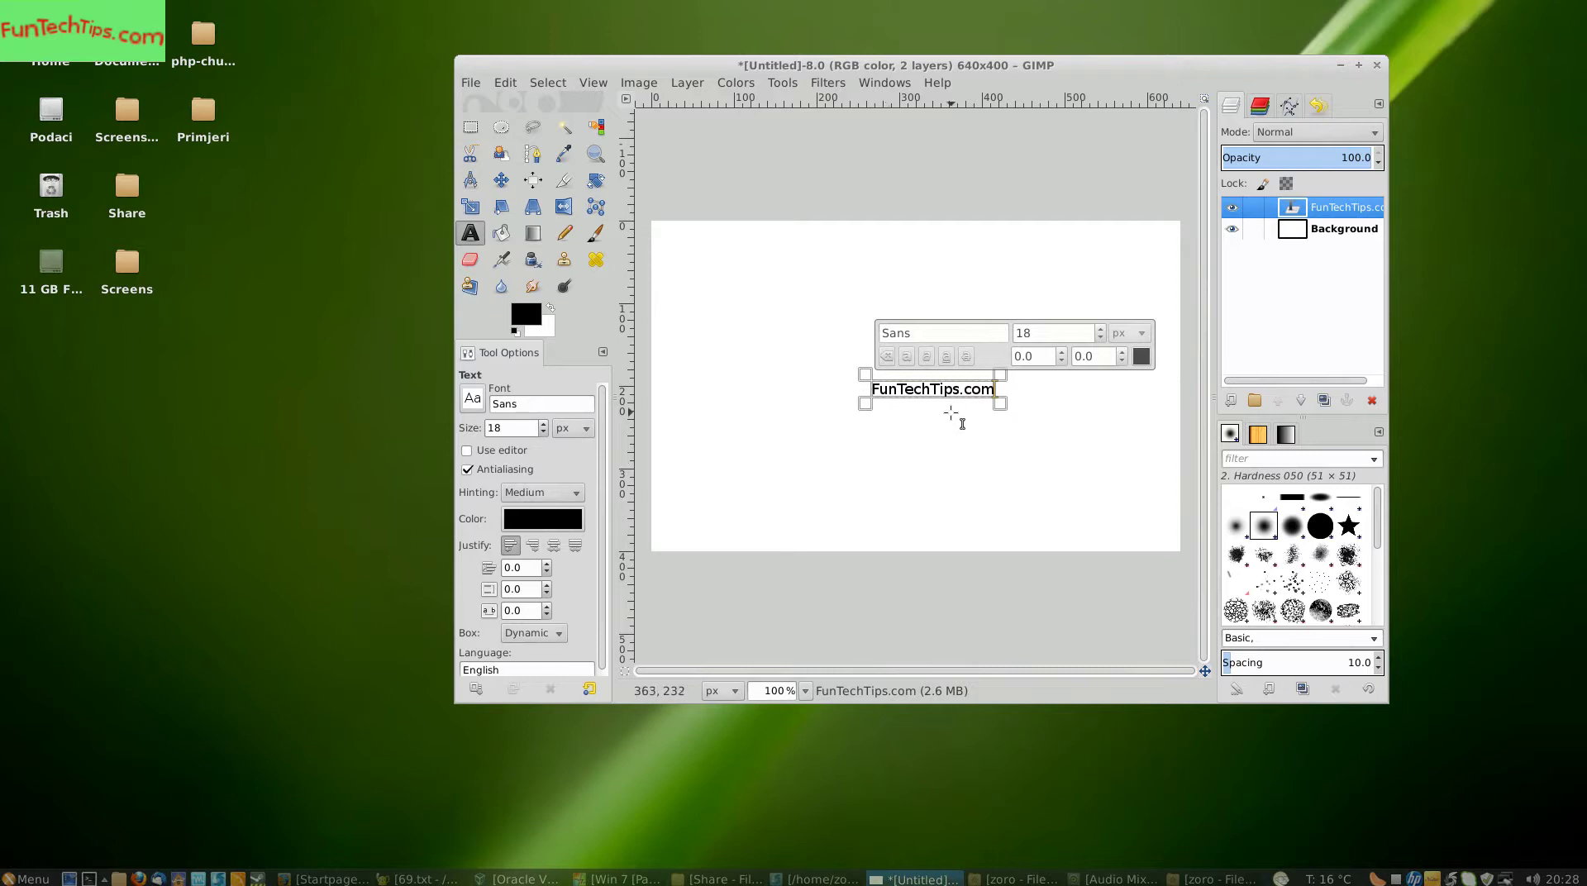
Select all the text and raise its font size to 58 px
triple_click(956, 382)
click(1100, 329)
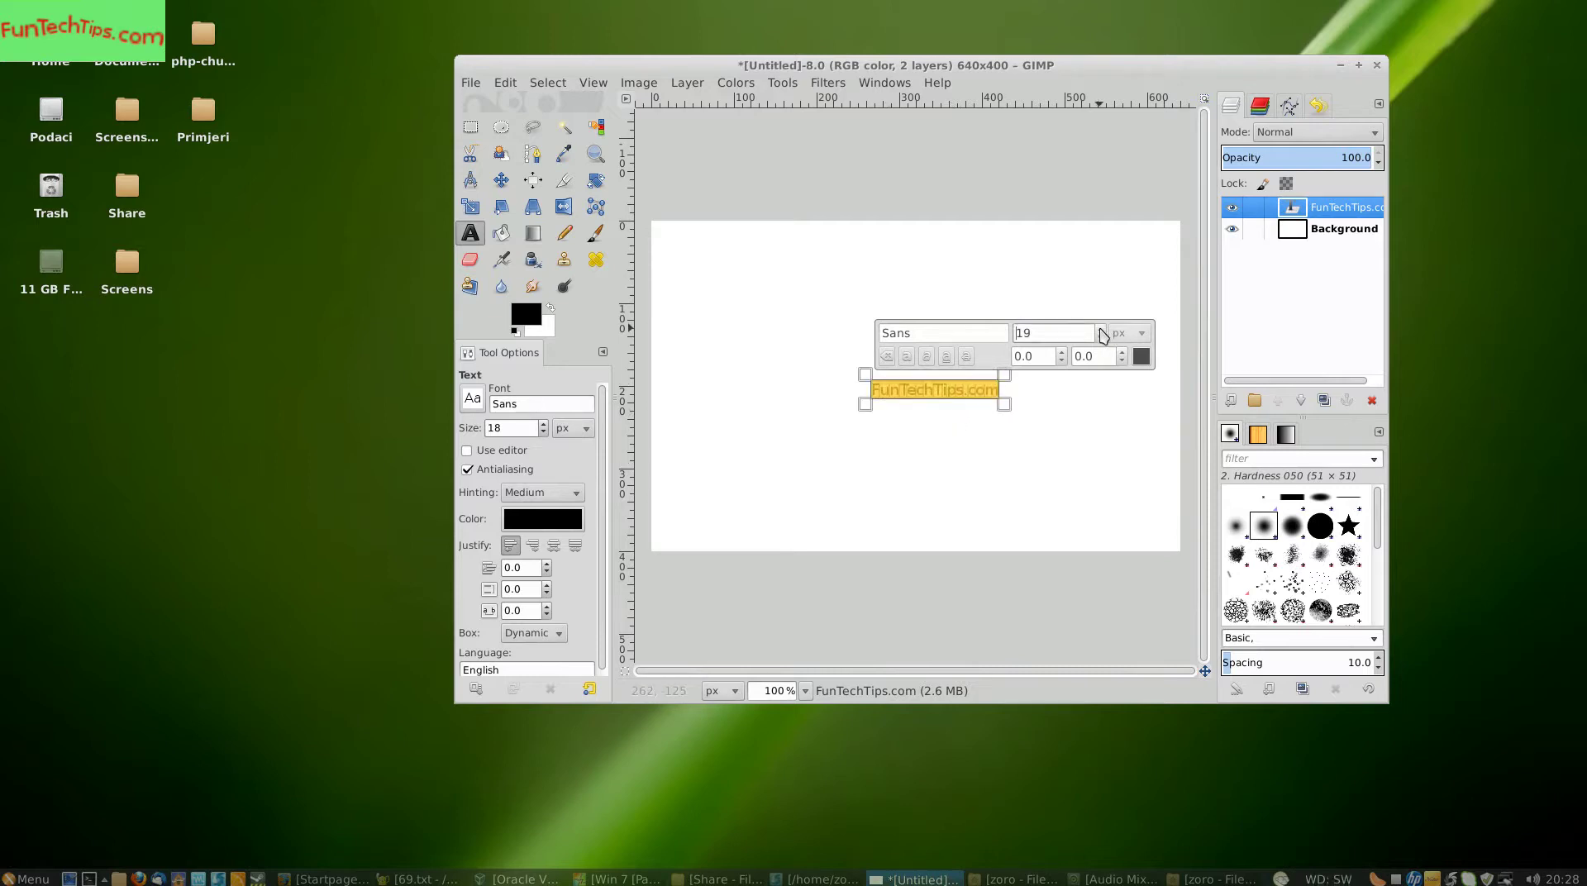
scroll(1099, 334, up, 20)
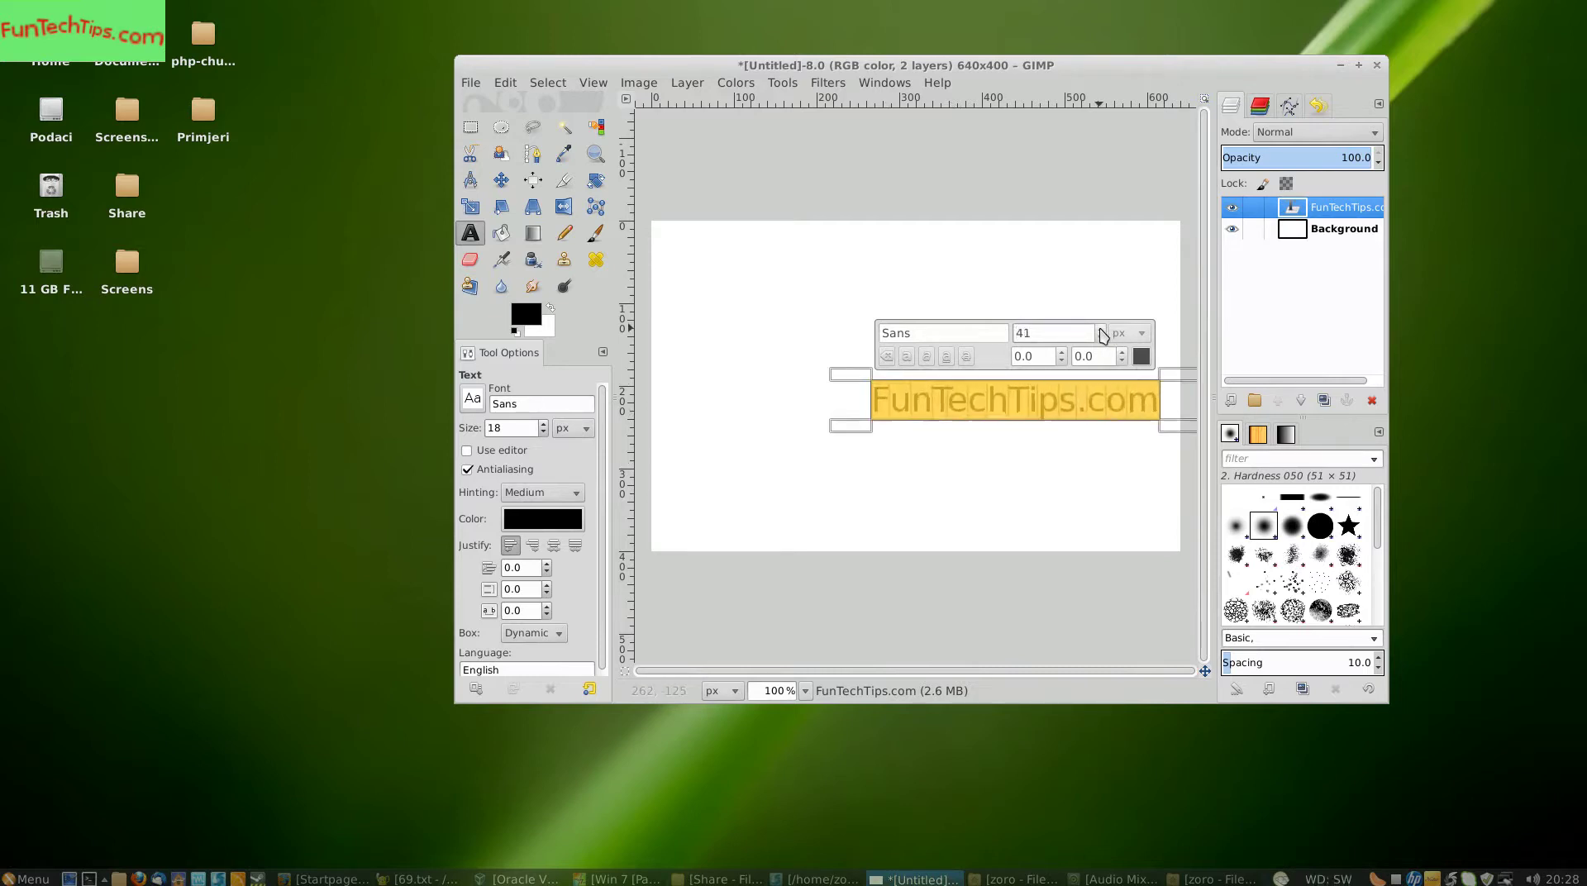
scroll(1100, 334, up, 7)
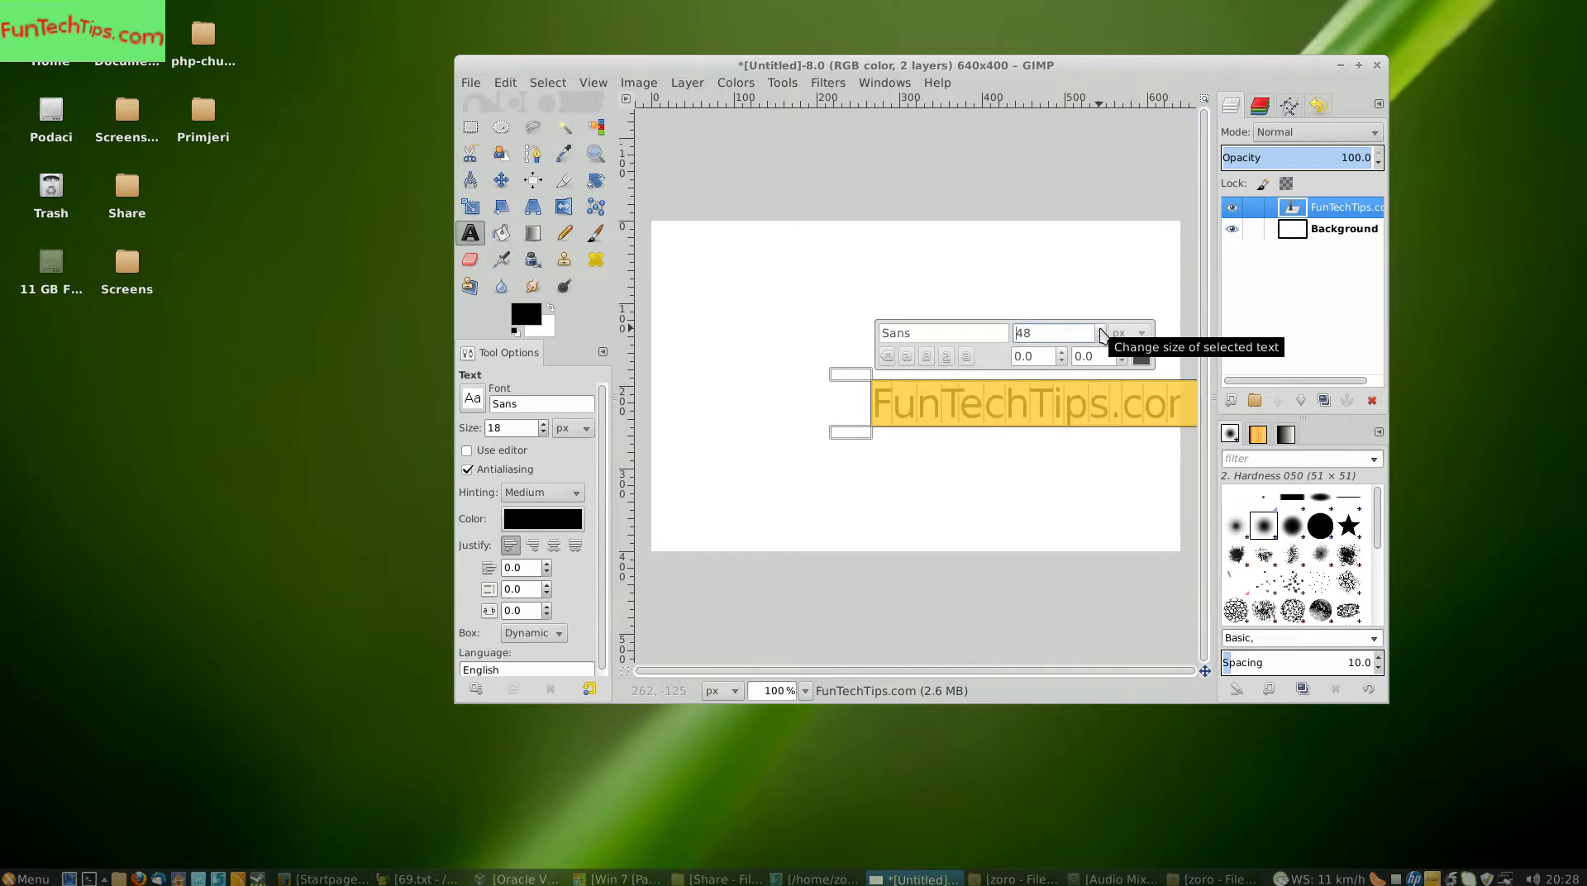
scroll(1100, 334, up, 10)
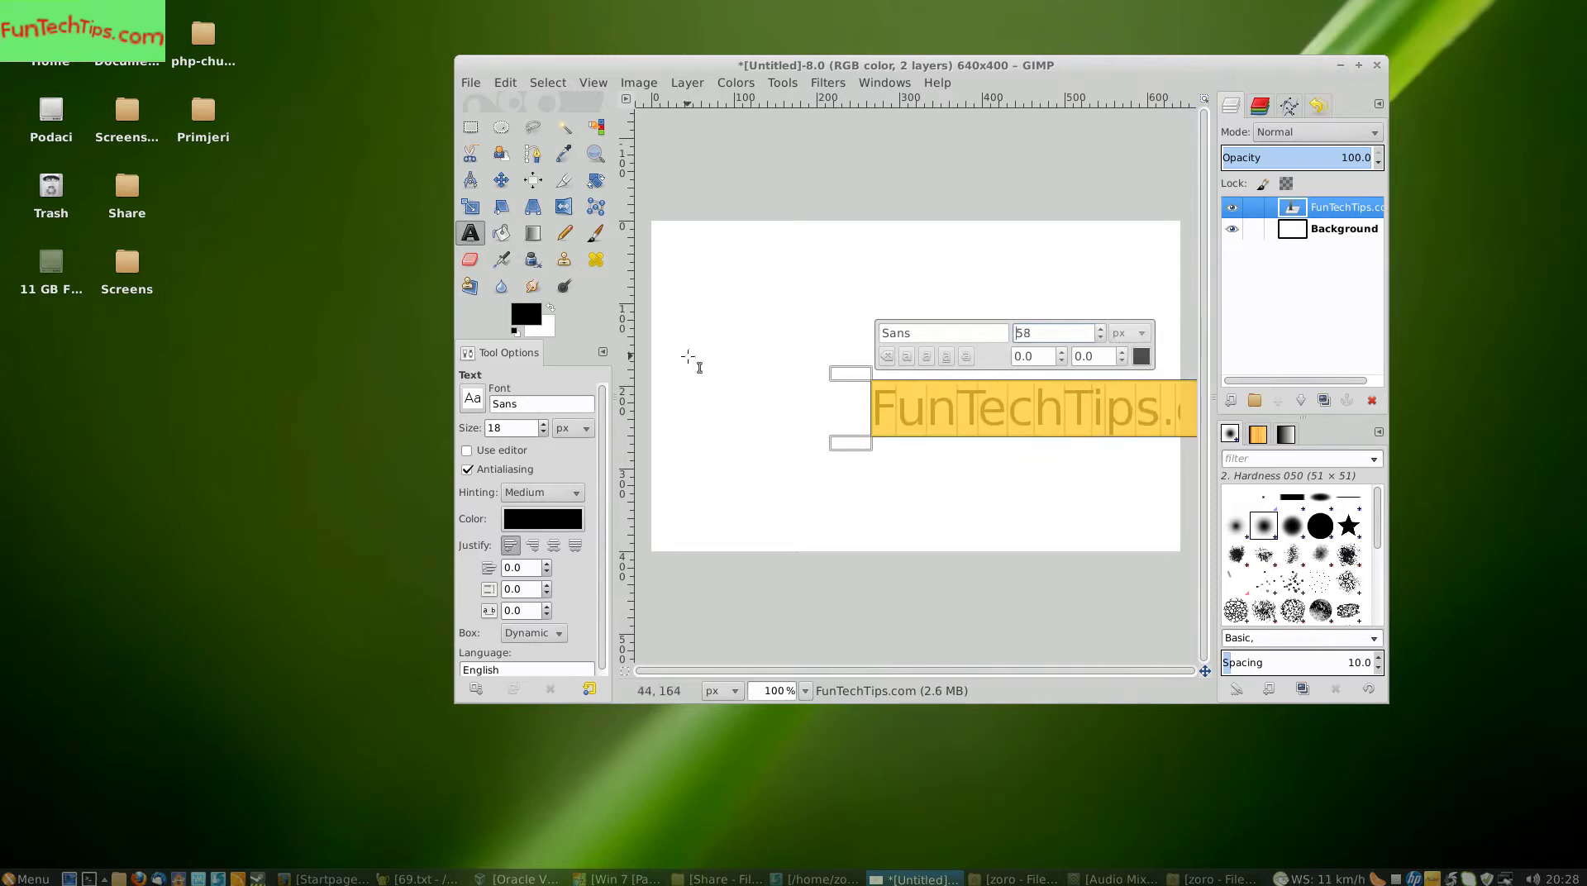
Align the text layer to the image's vertical middle and horizontal centre
click(531, 184)
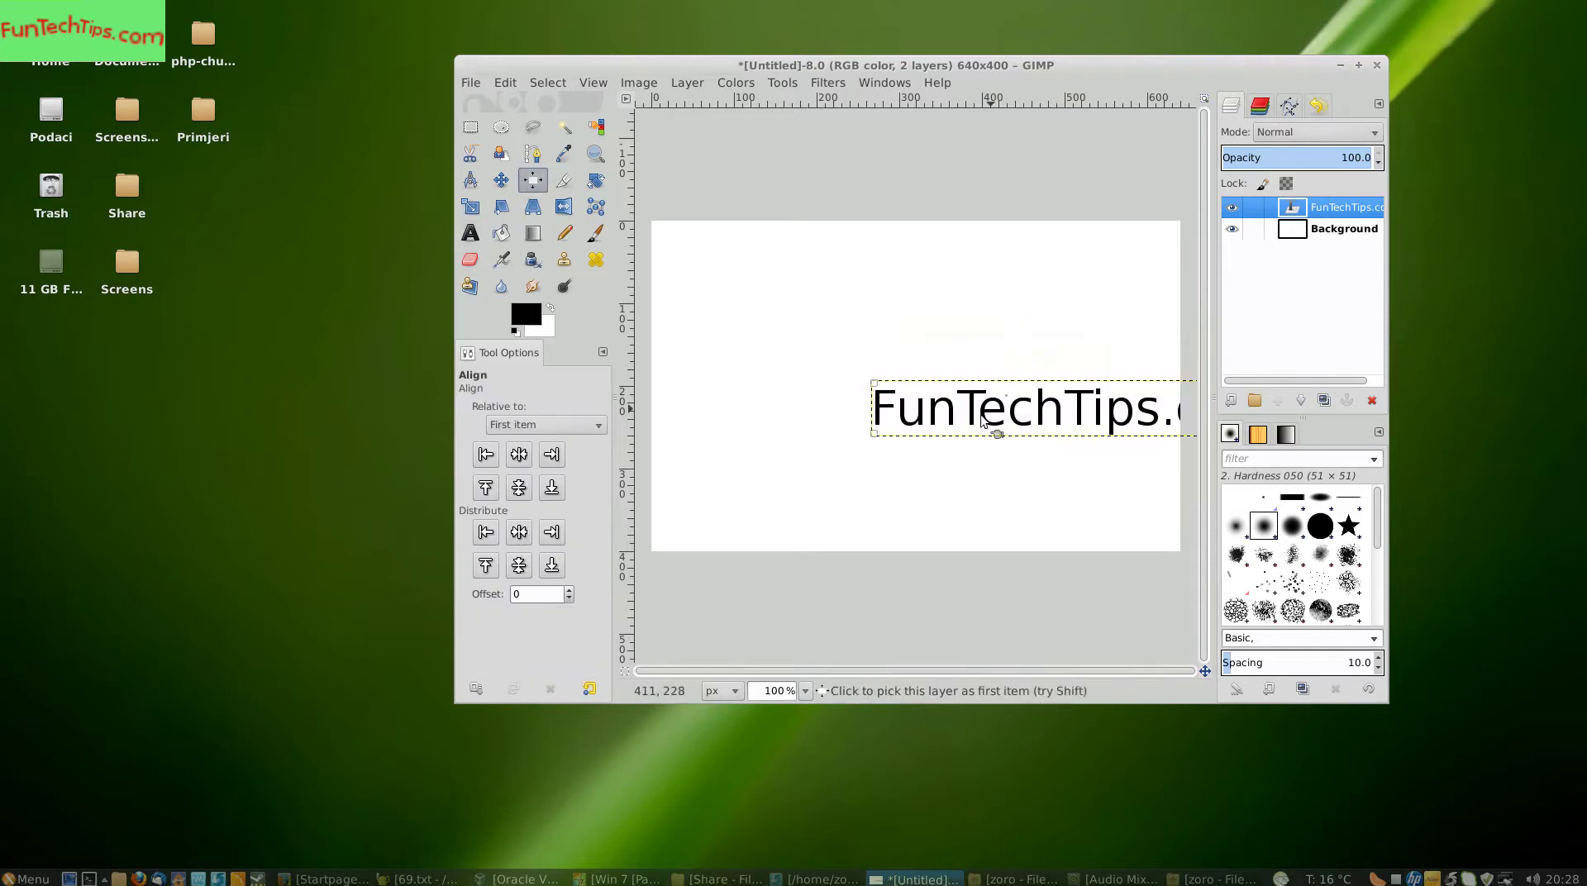
click(518, 488)
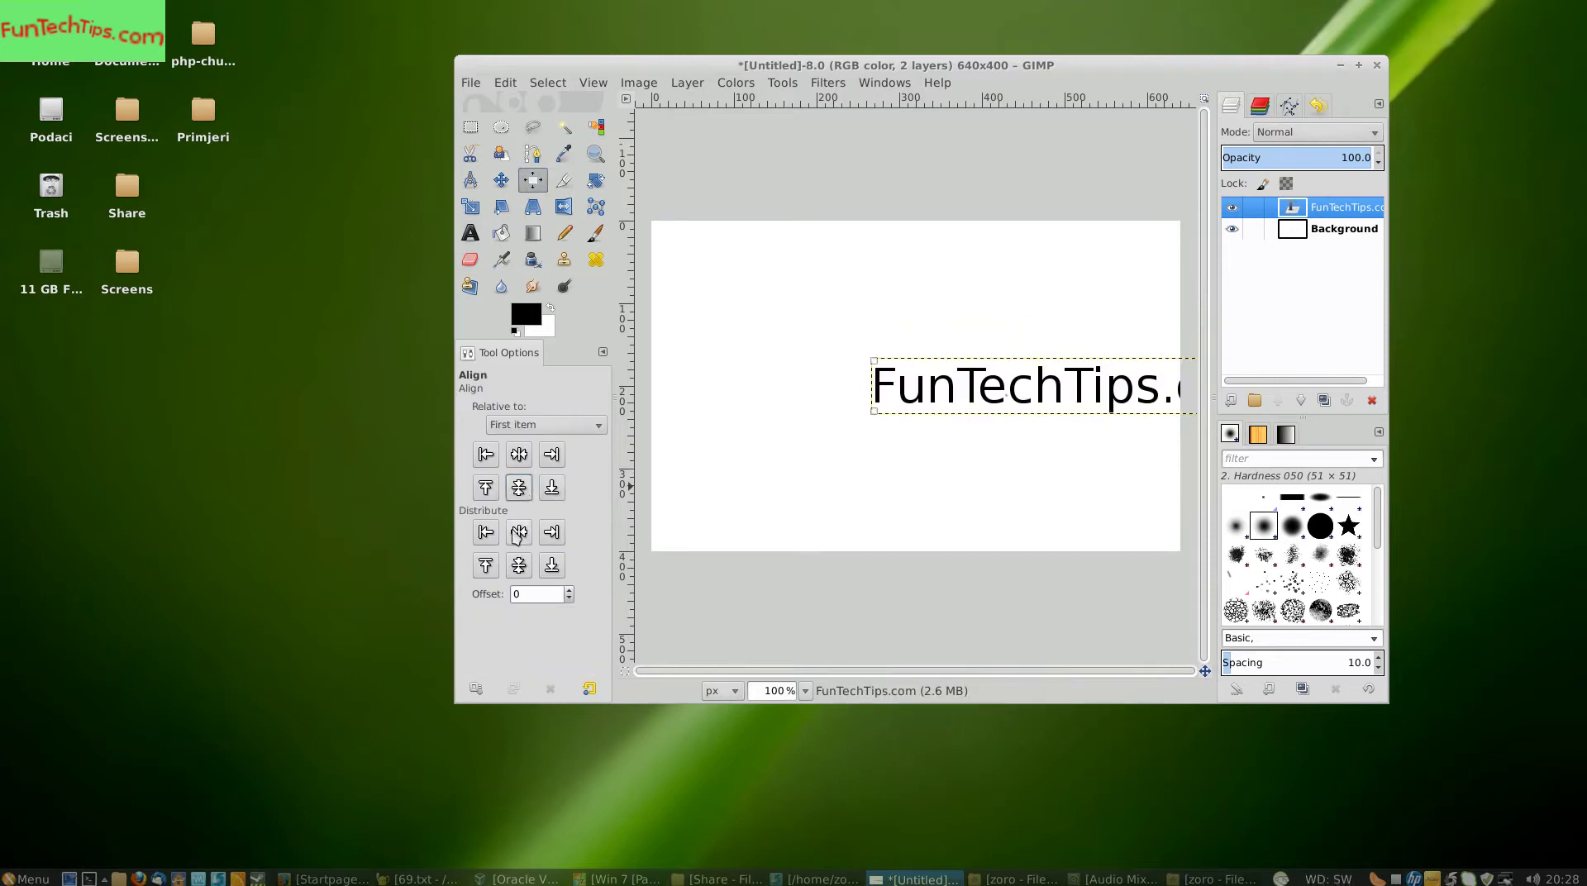
click(519, 532)
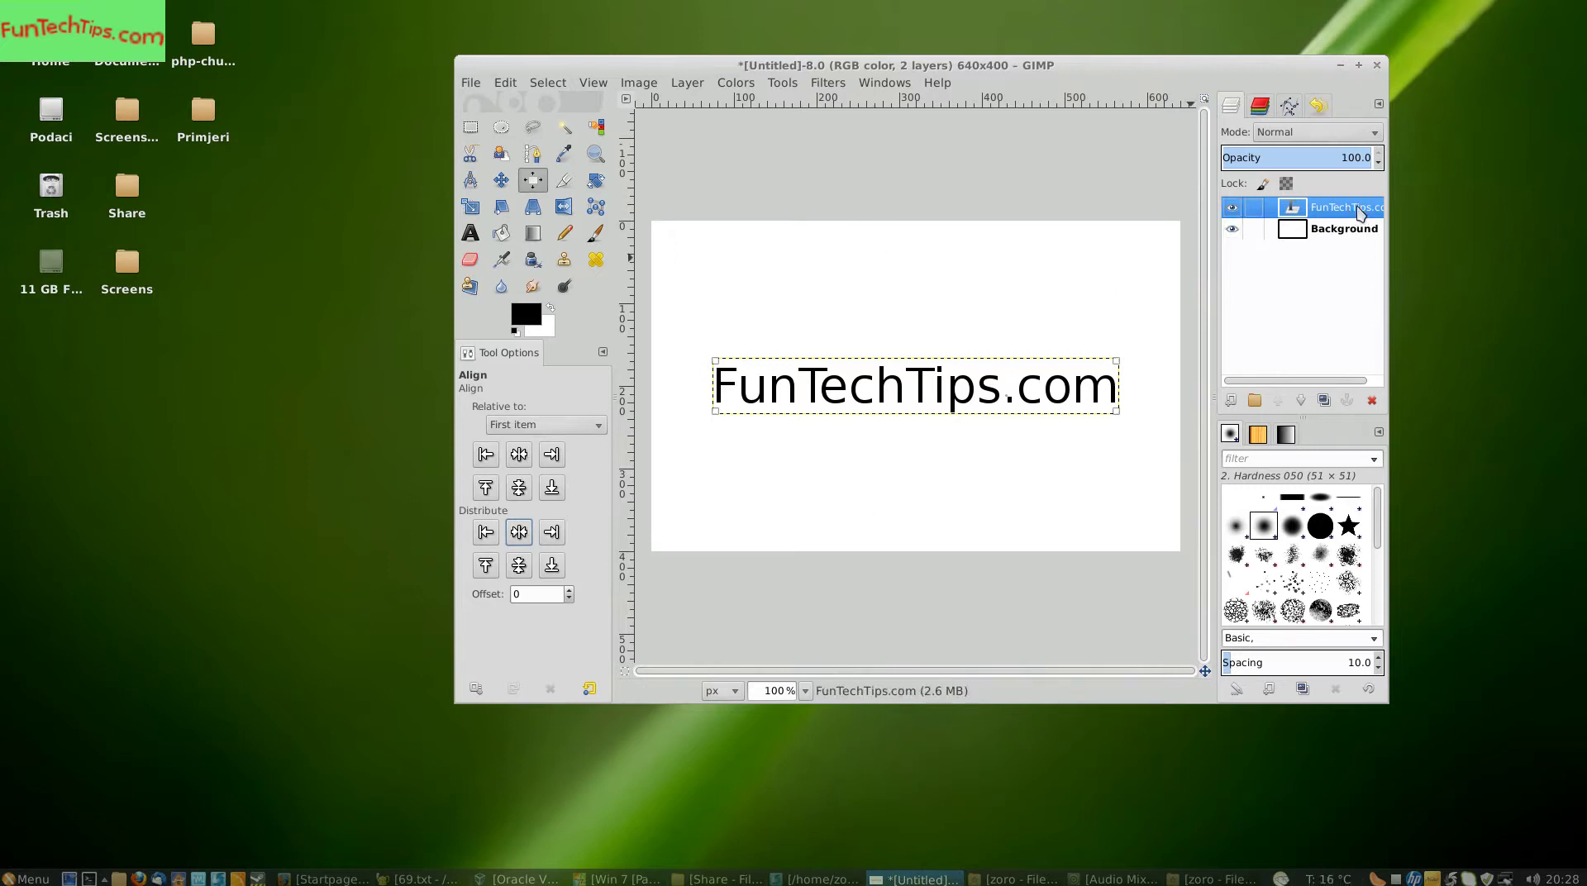
click(688, 84)
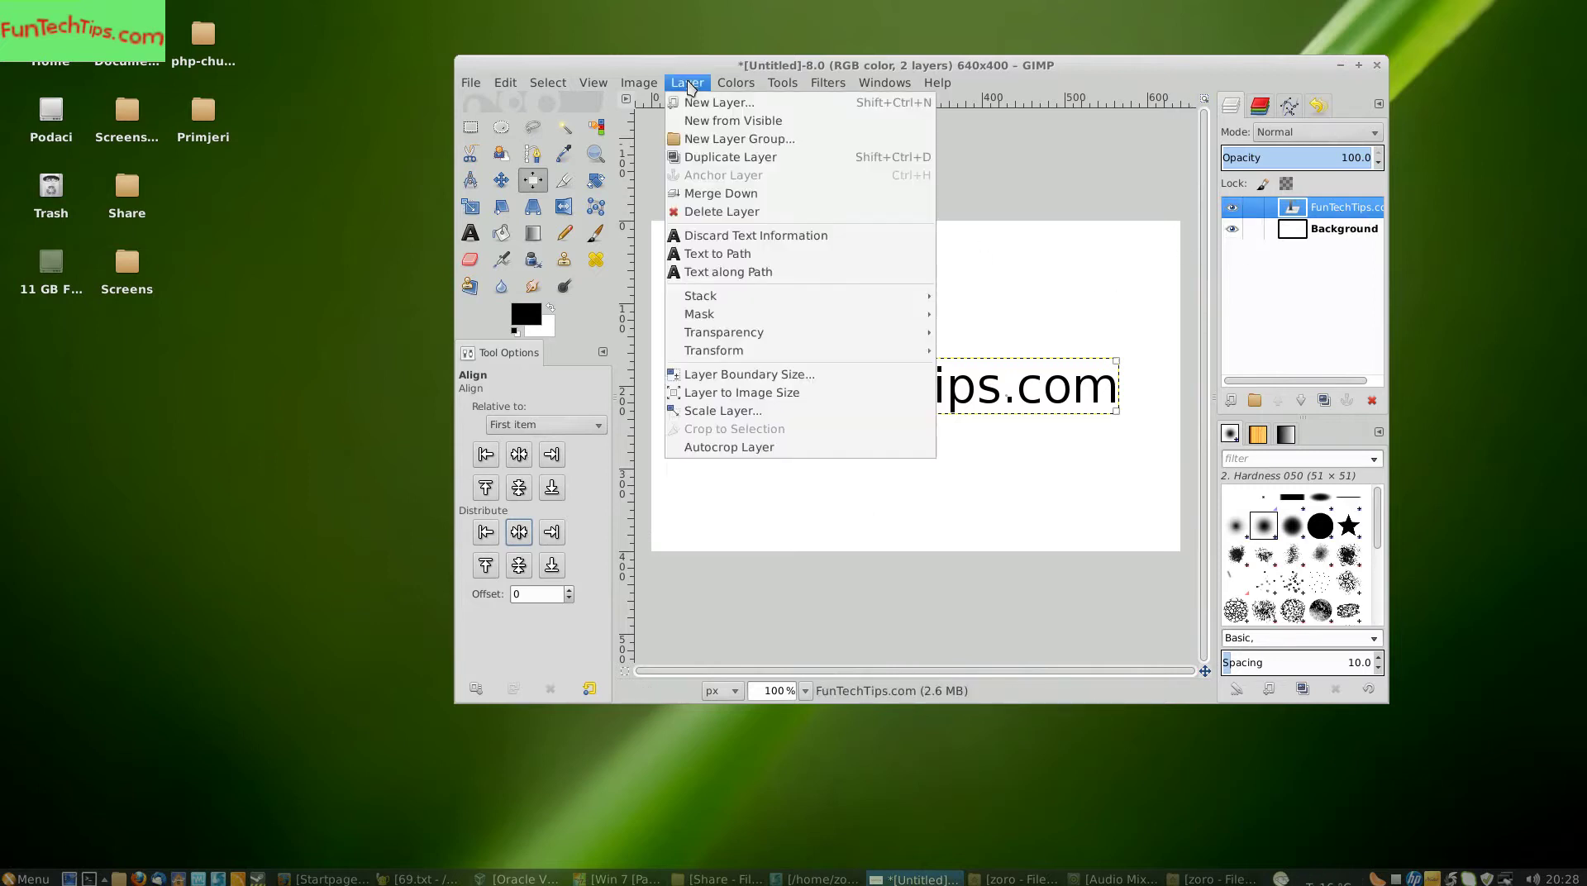
Resize the text layer boundary to 544×130 px, centring the text, and apply
click(699, 376)
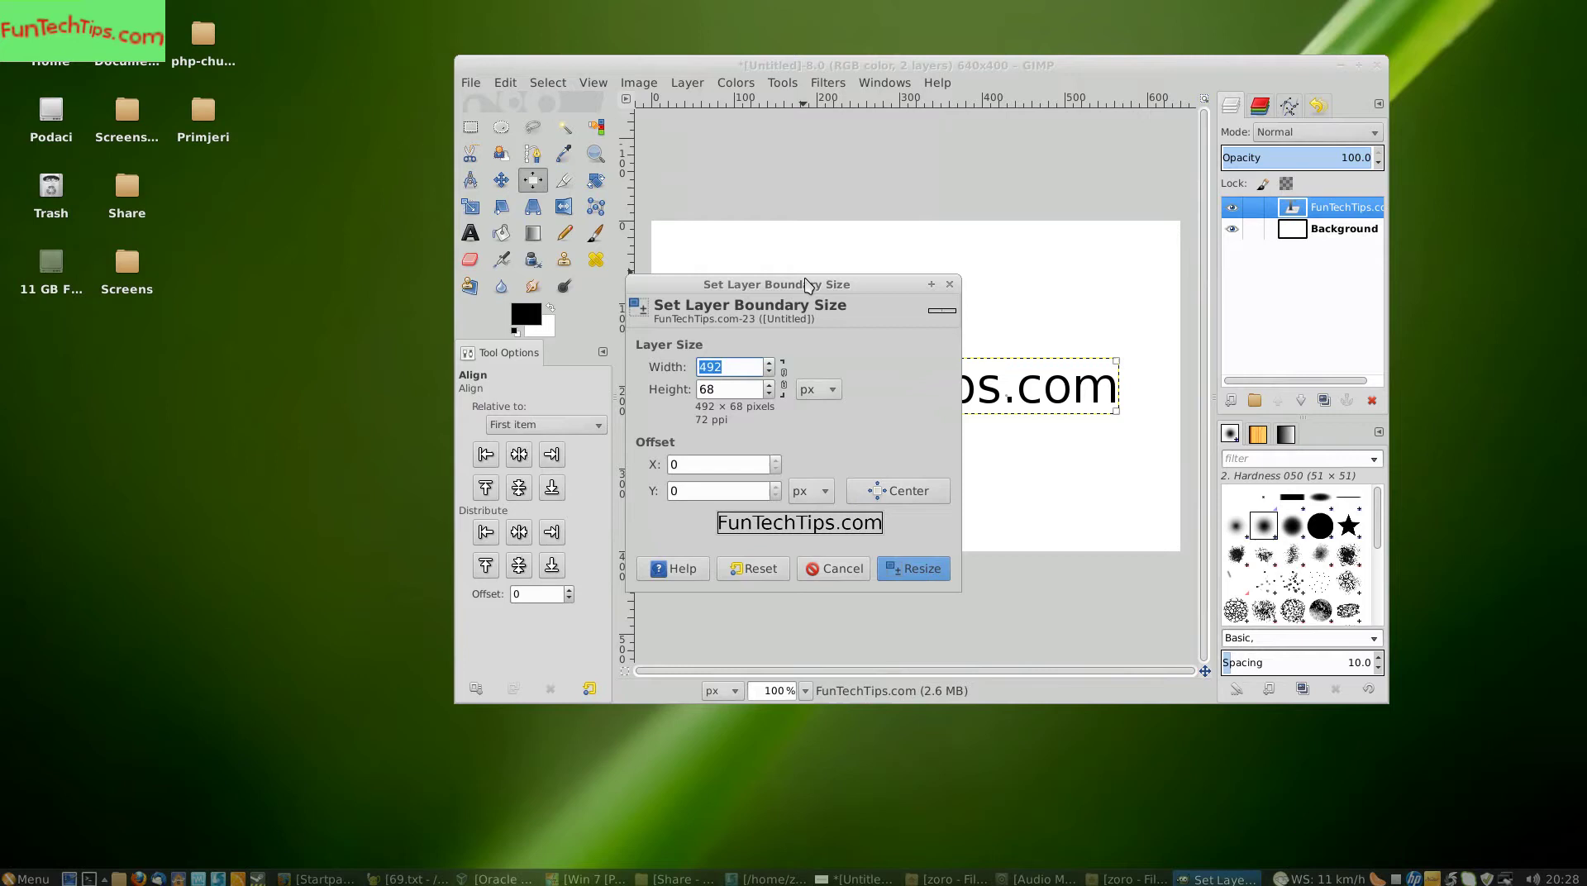
drag(809, 267, 1121, 211)
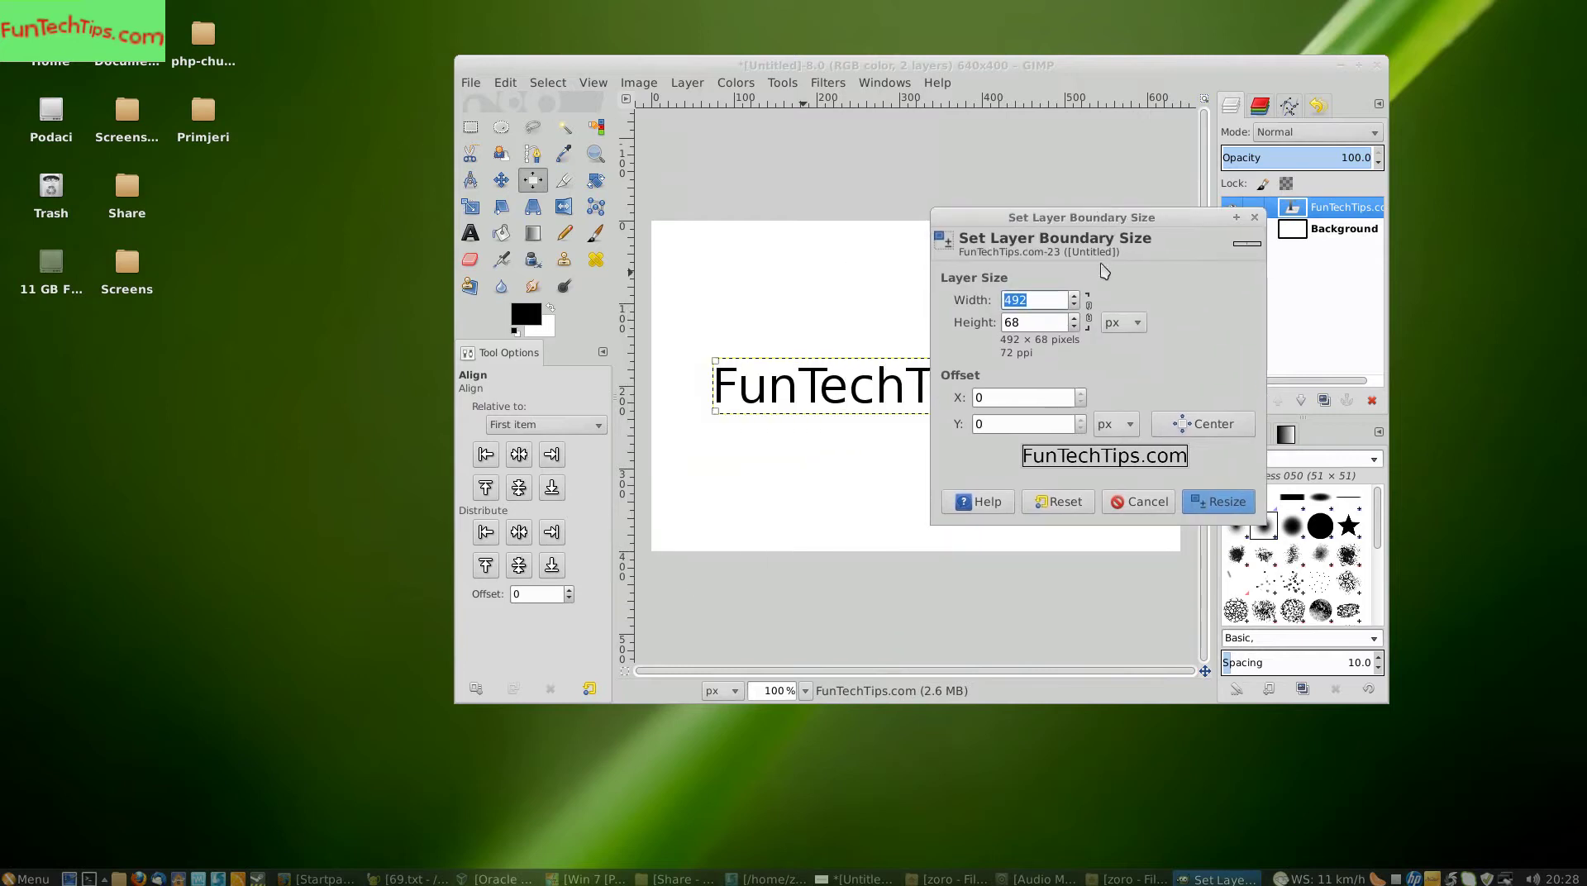
click(1076, 295)
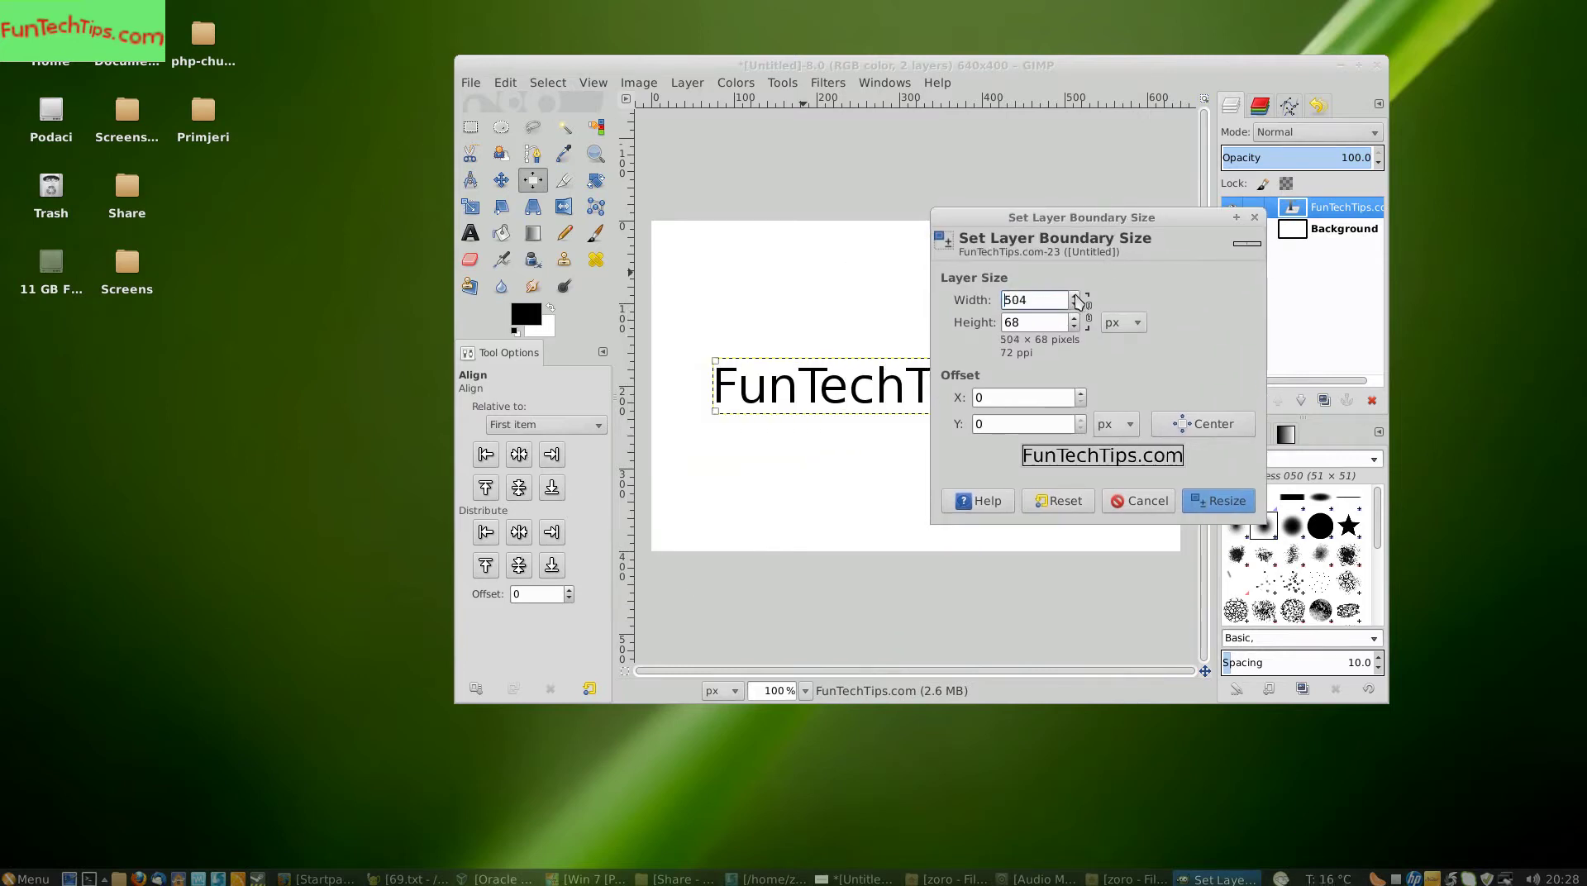
click(1075, 317)
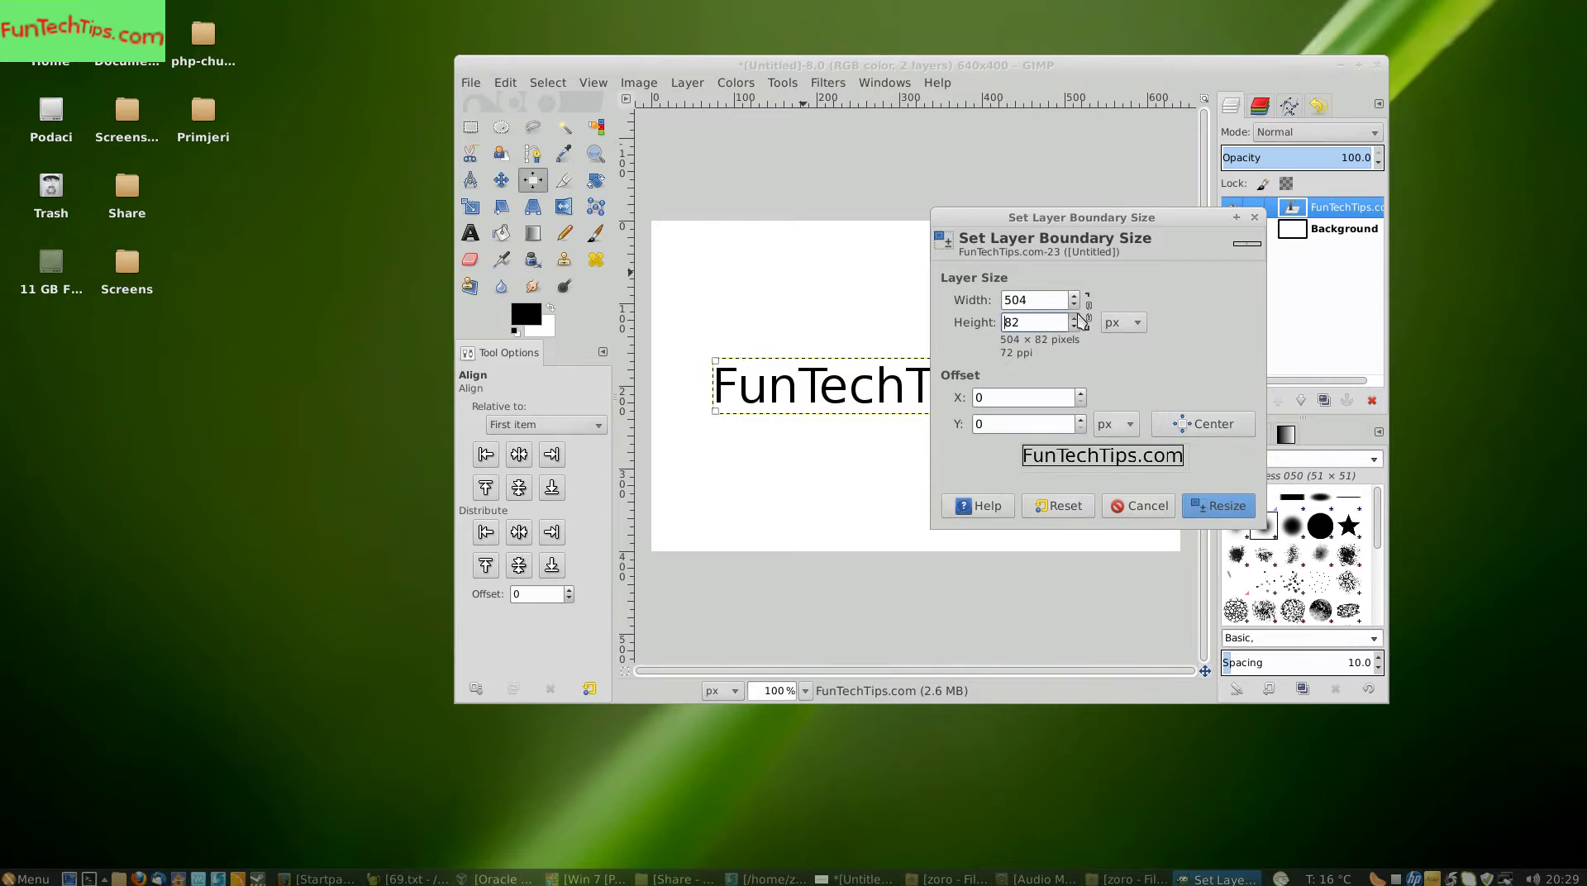
click(1075, 317)
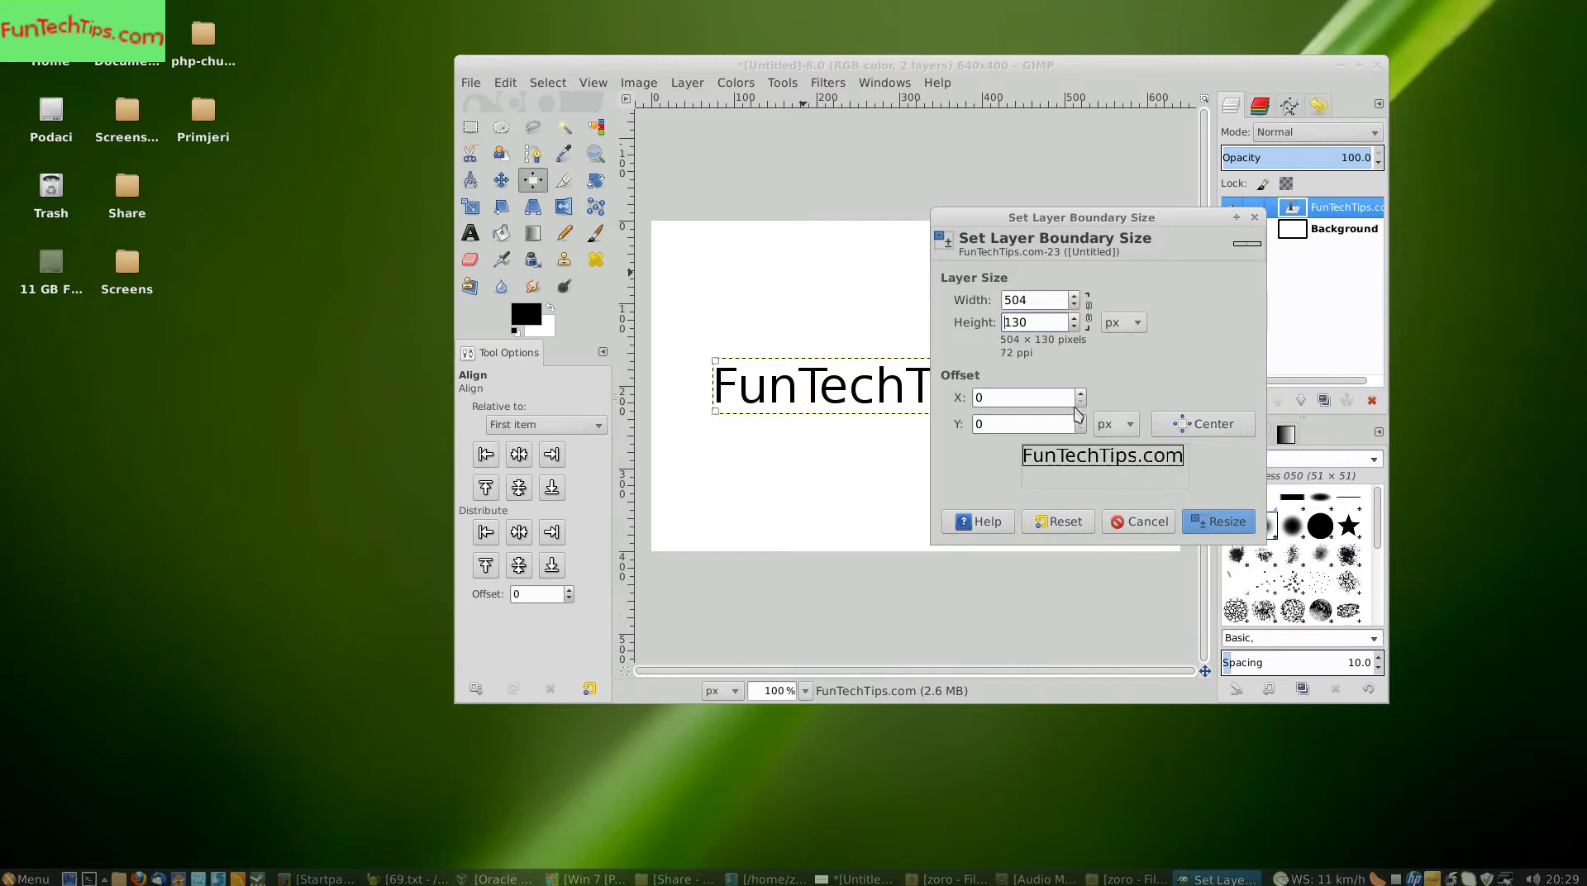
scroll(1072, 297, up, 17)
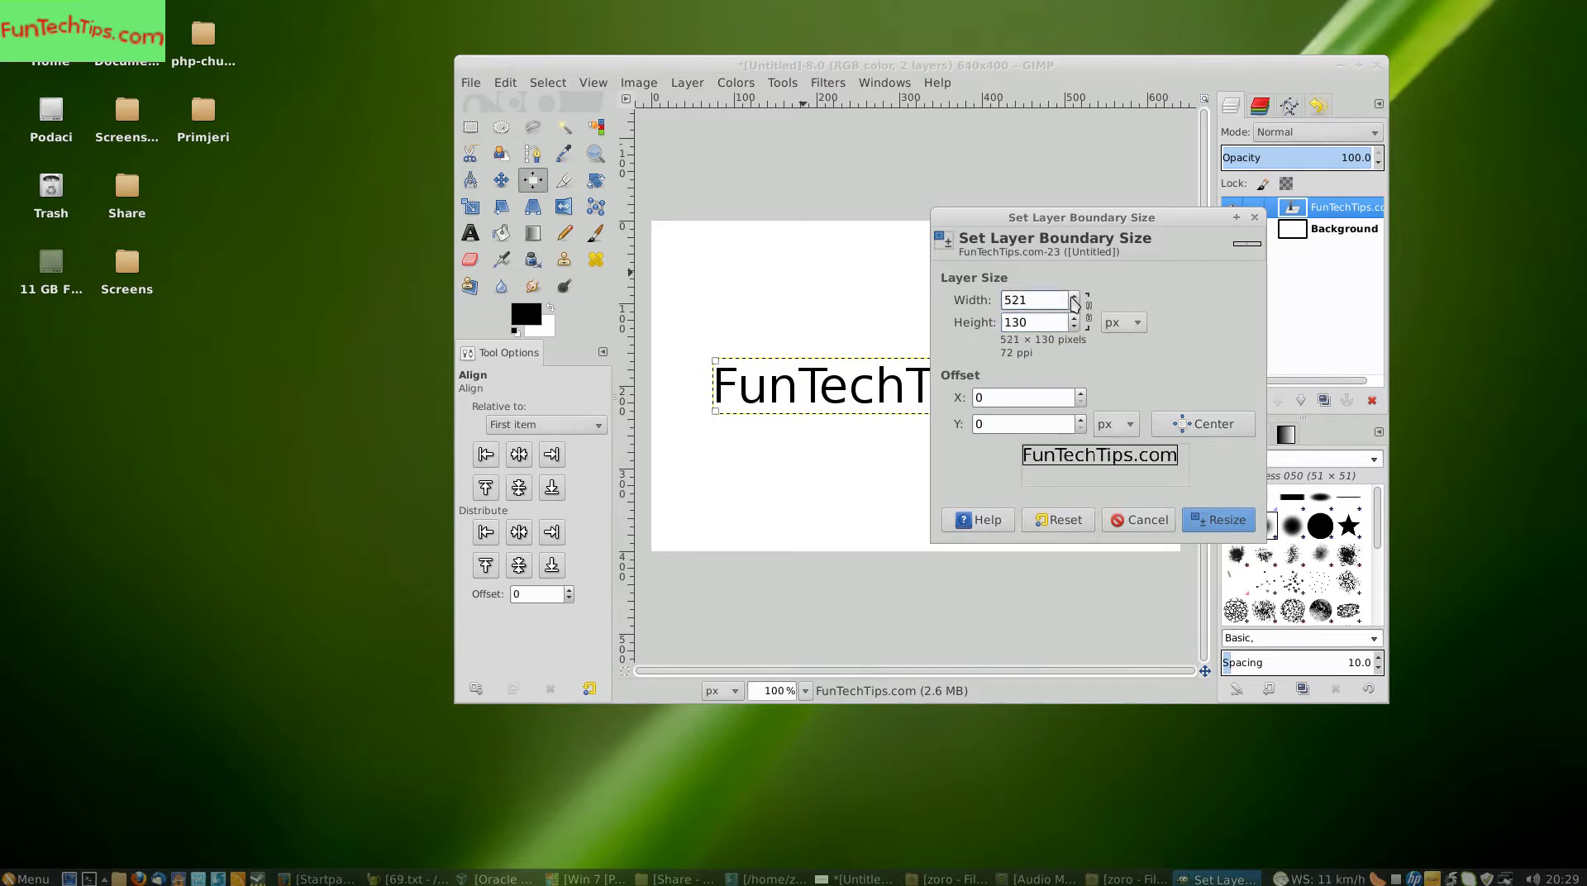
scroll(1072, 301, up, 12)
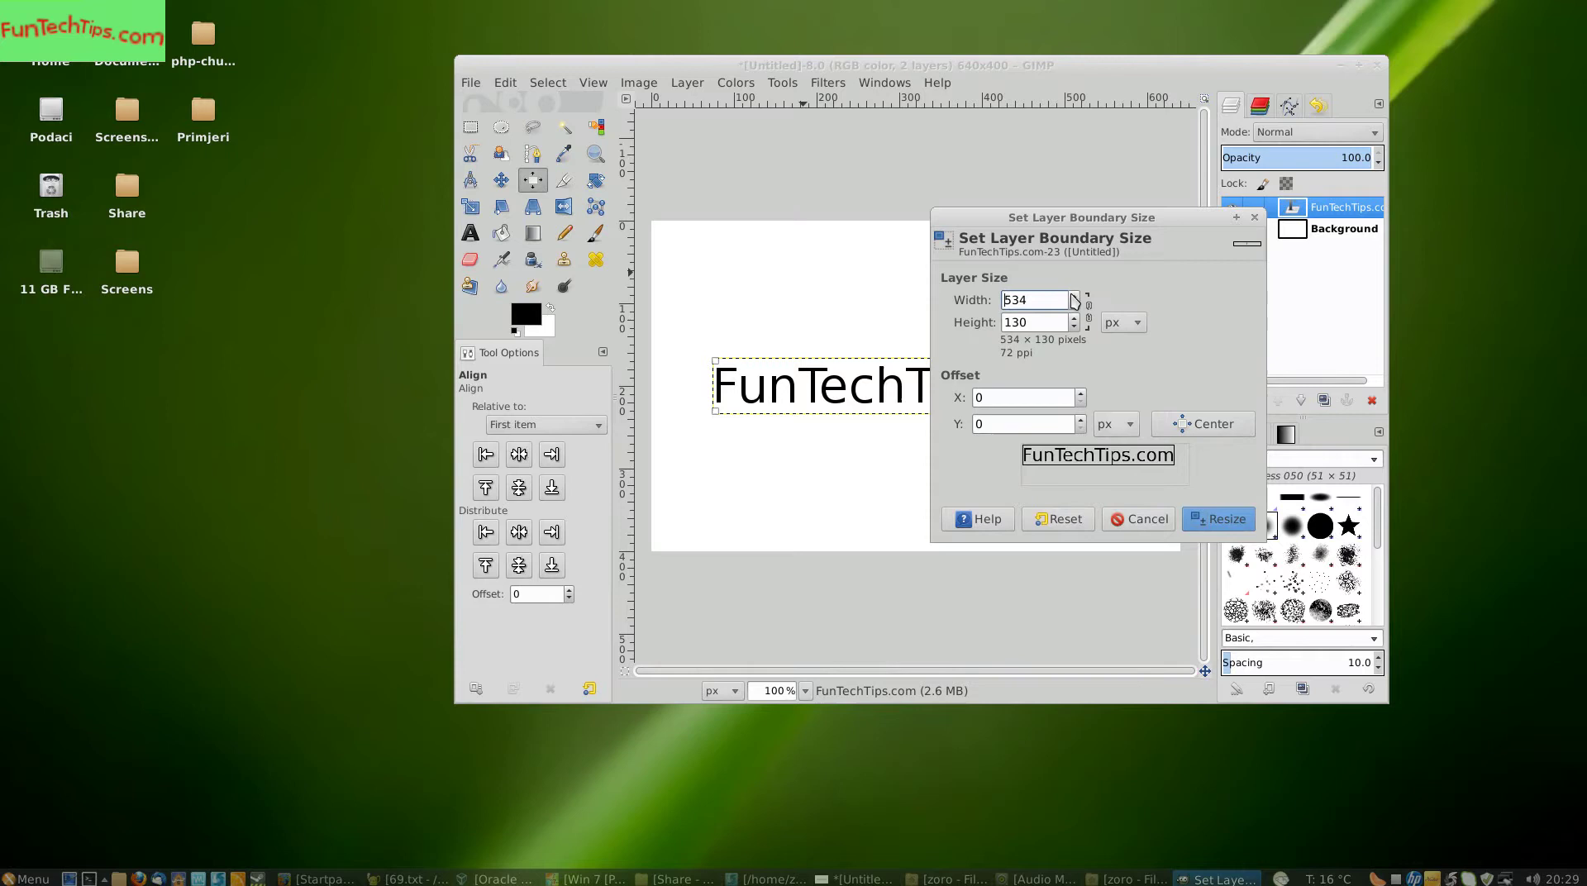
scroll(1074, 299, up, 7)
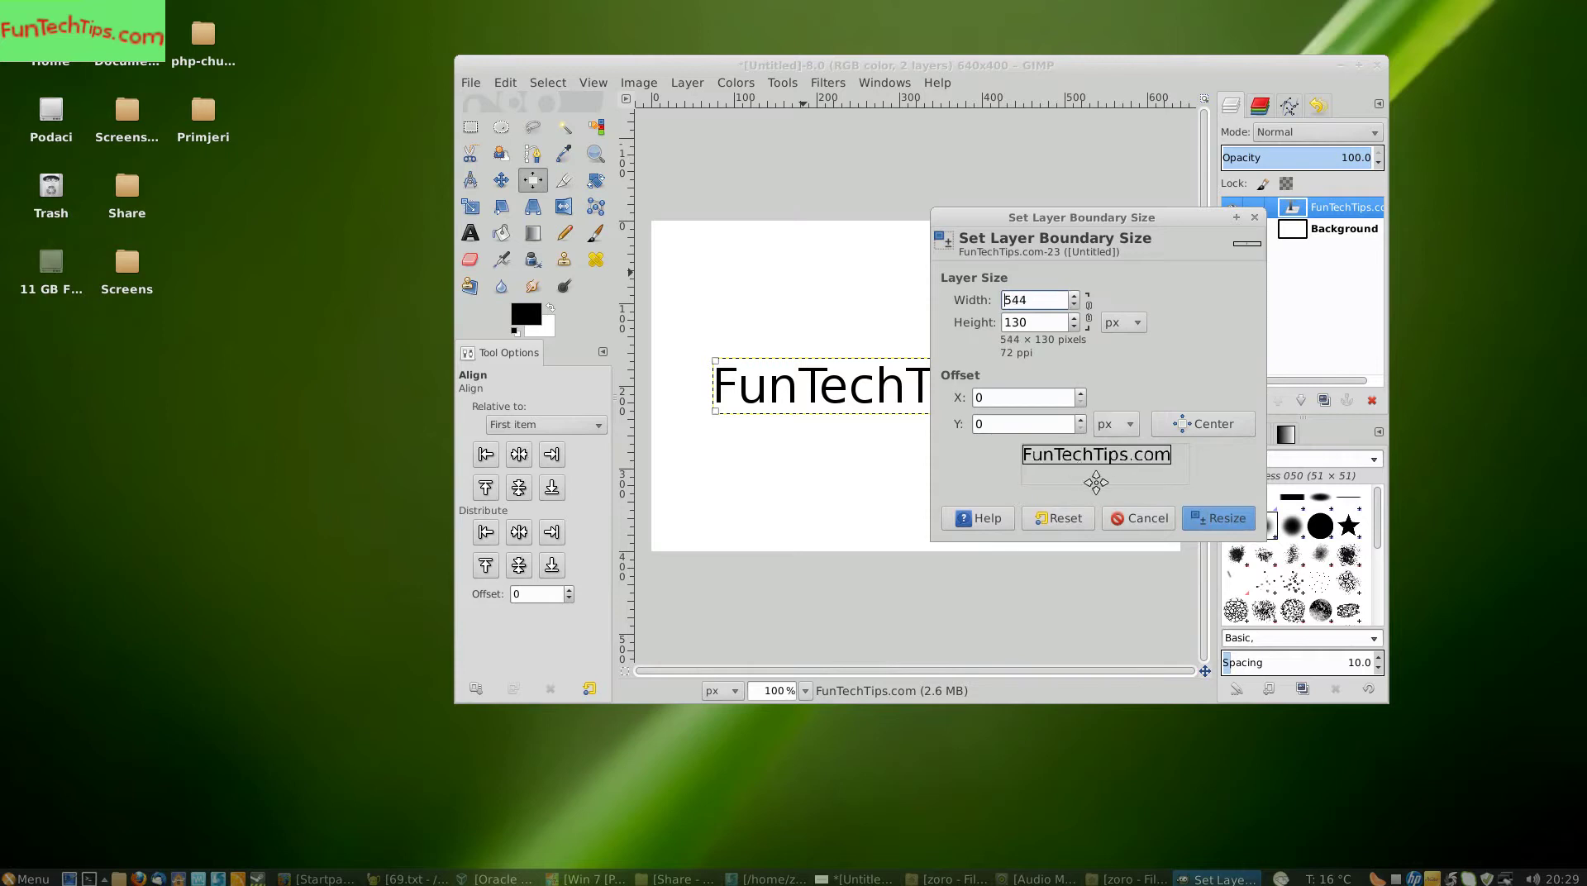
drag(1097, 457, 1107, 465)
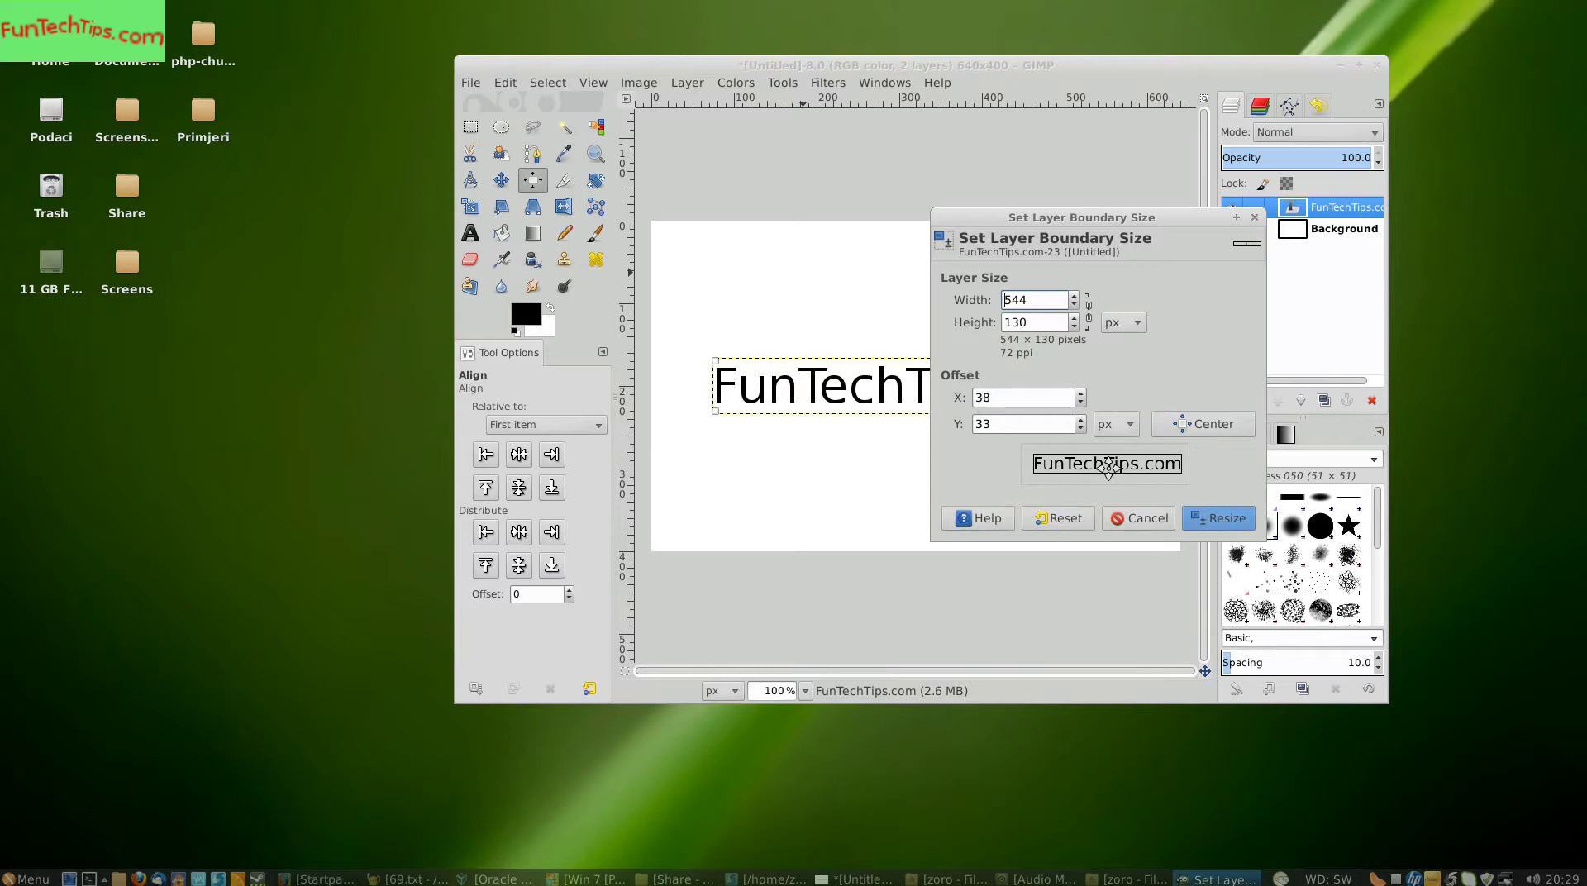
click(1177, 428)
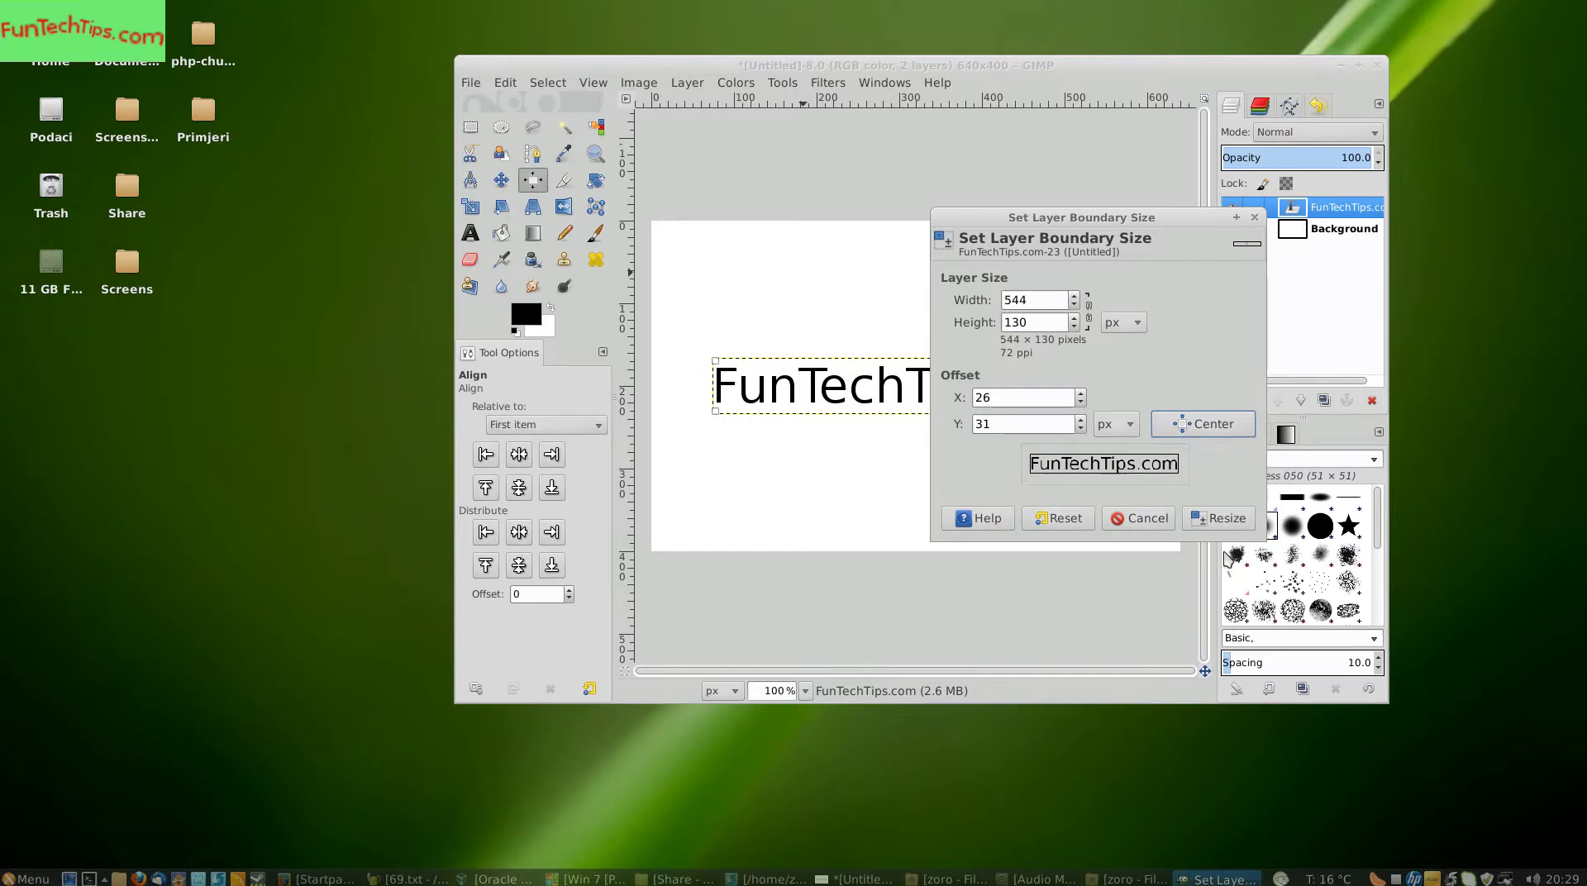
click(1228, 524)
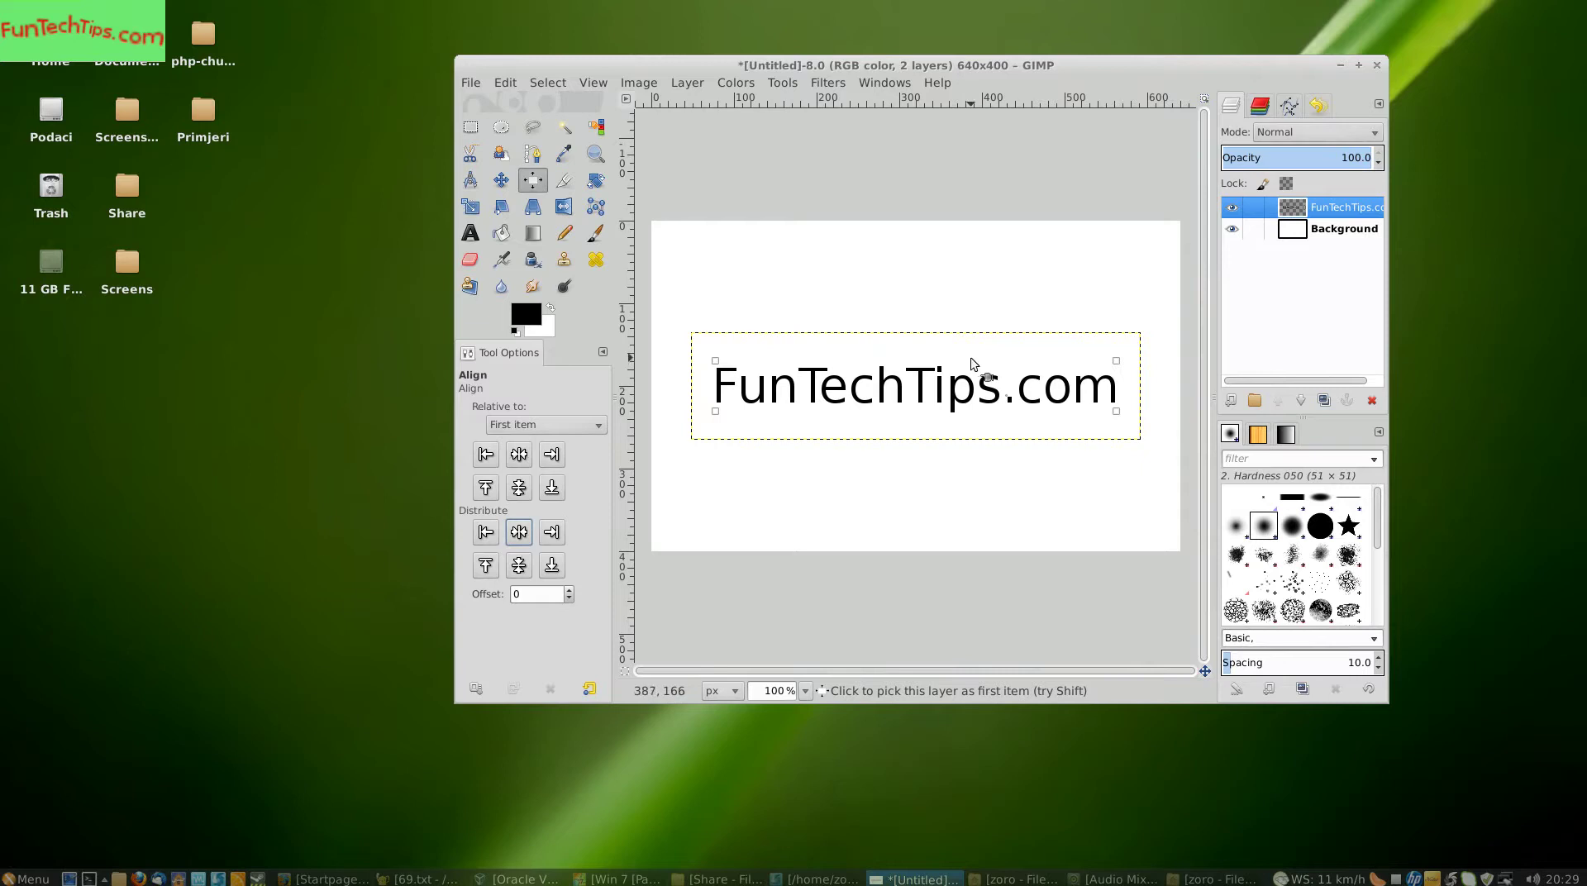
With Cage Transform, place cage points along the text's top and around its right end
click(595, 210)
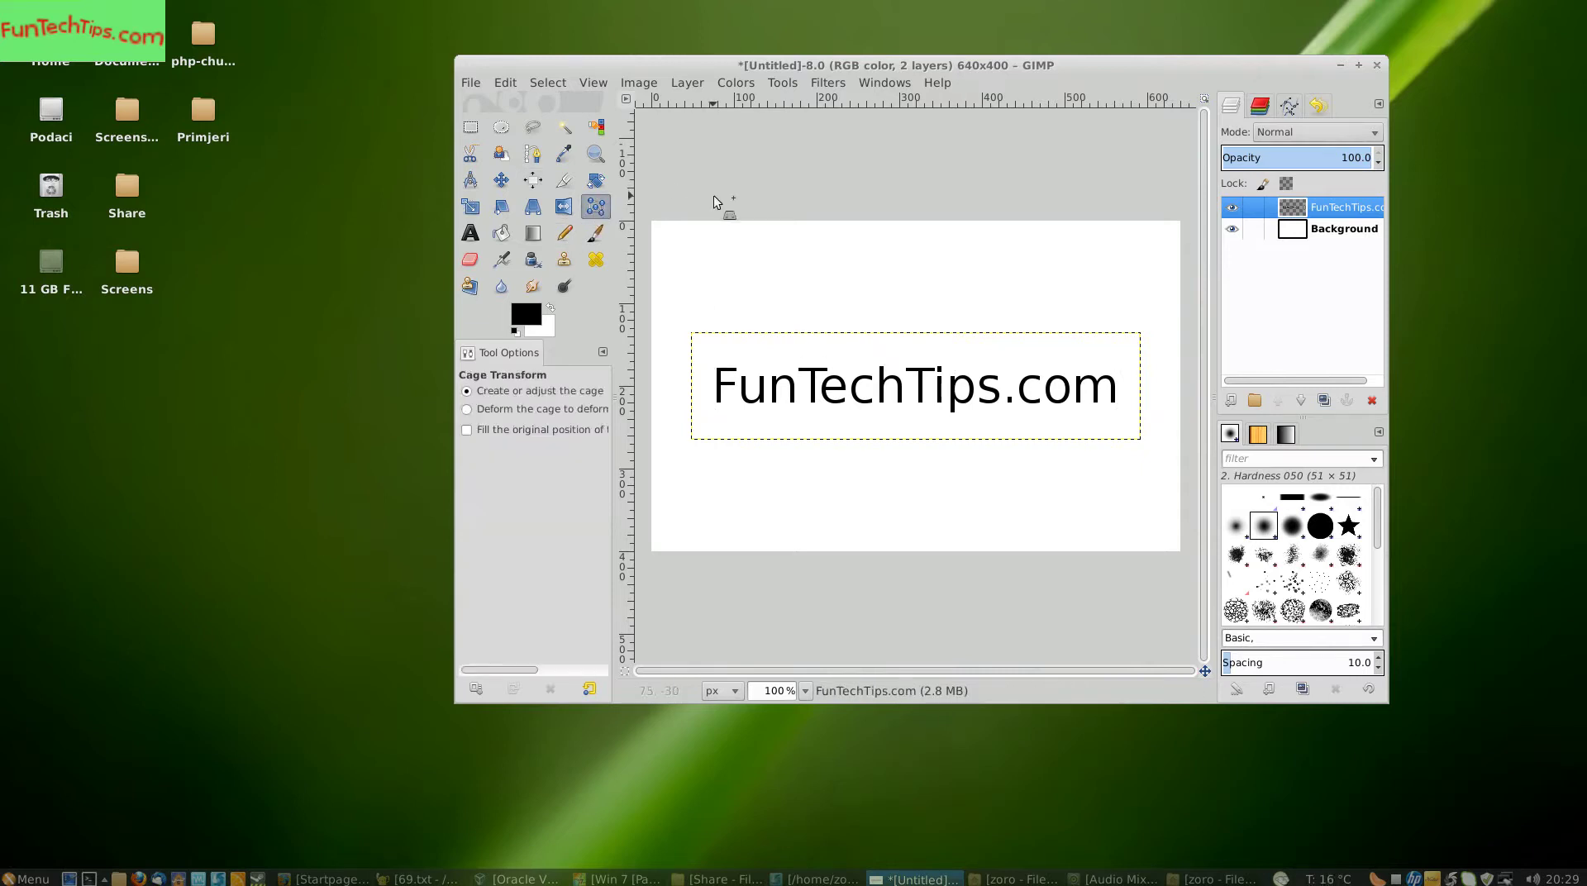
click(723, 354)
click(768, 354)
click(869, 351)
click(935, 351)
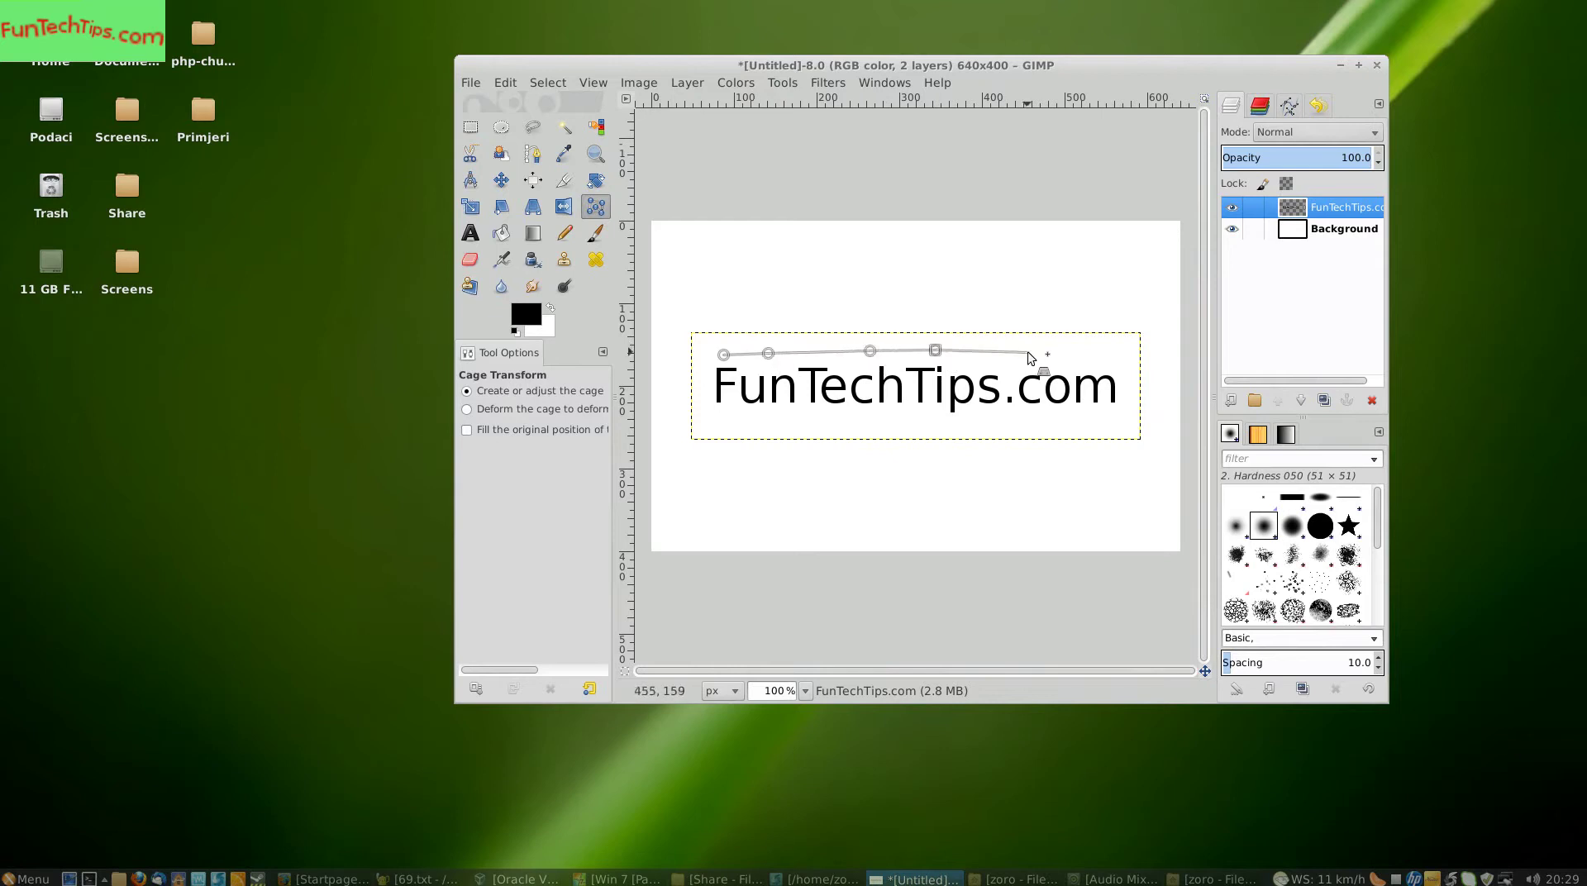
click(1027, 352)
click(1078, 353)
click(1113, 362)
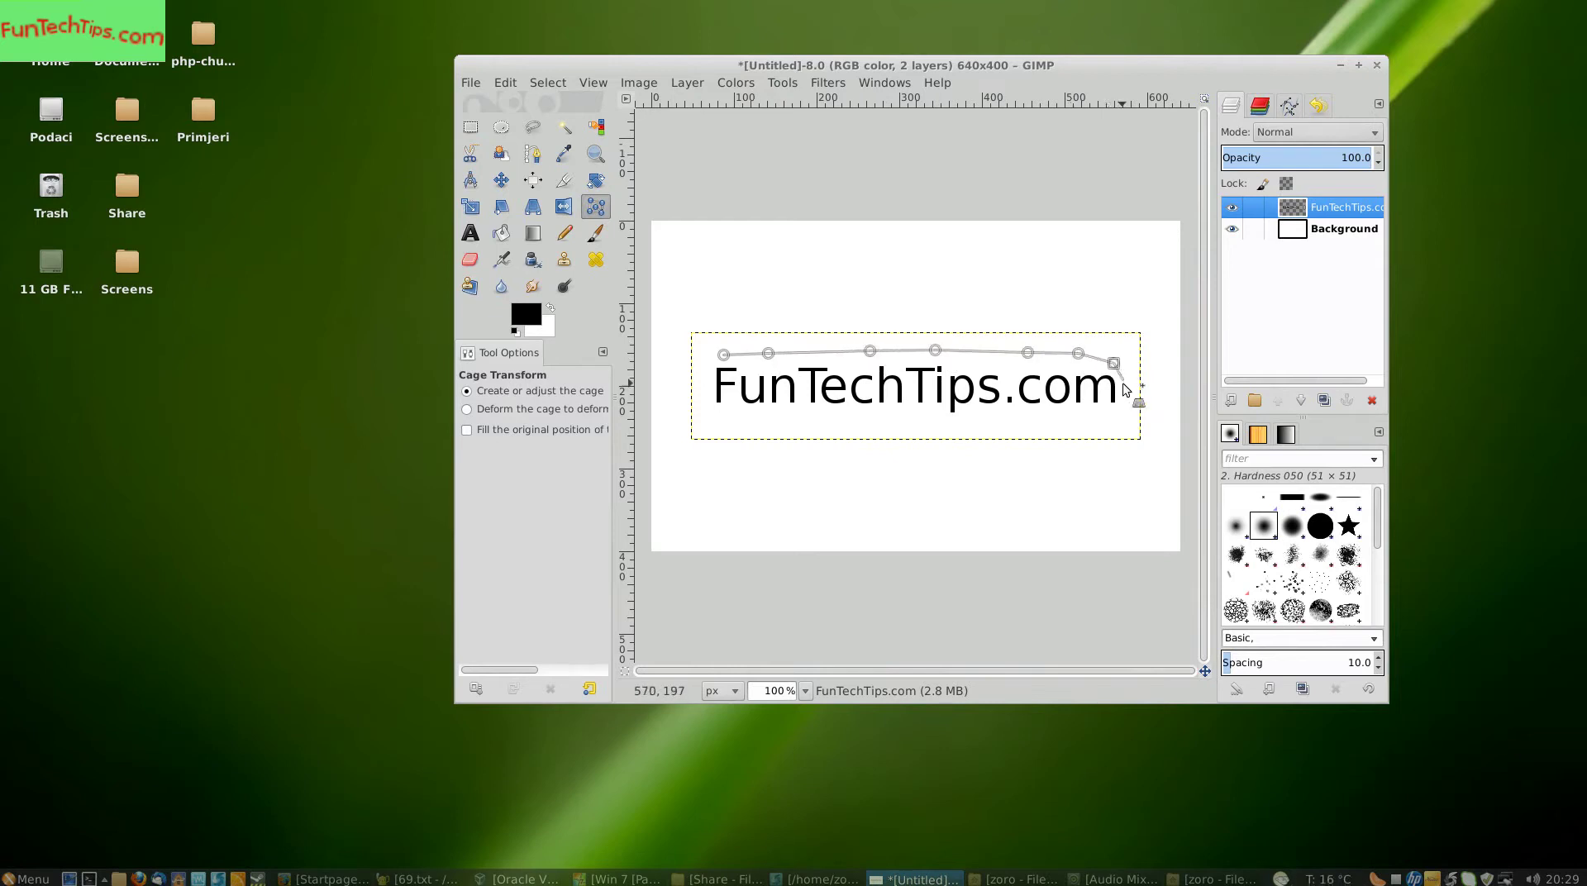
click(1123, 386)
Continue the cage points along the text's underside and left end, closing the cage
click(1120, 412)
click(1083, 418)
click(1022, 415)
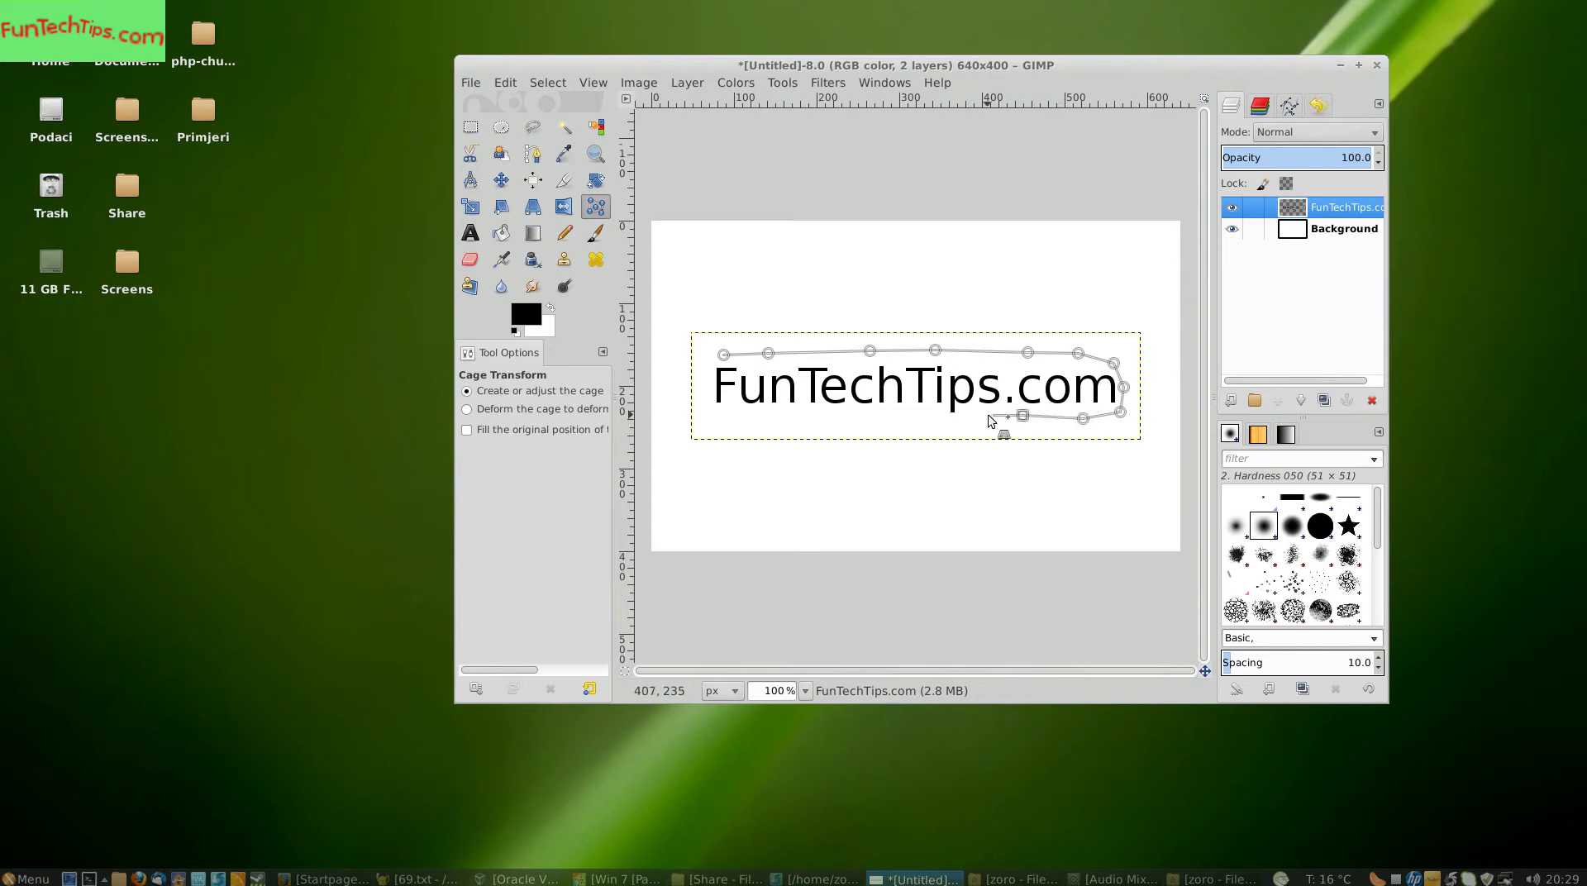
click(970, 415)
click(919, 418)
click(876, 412)
click(838, 413)
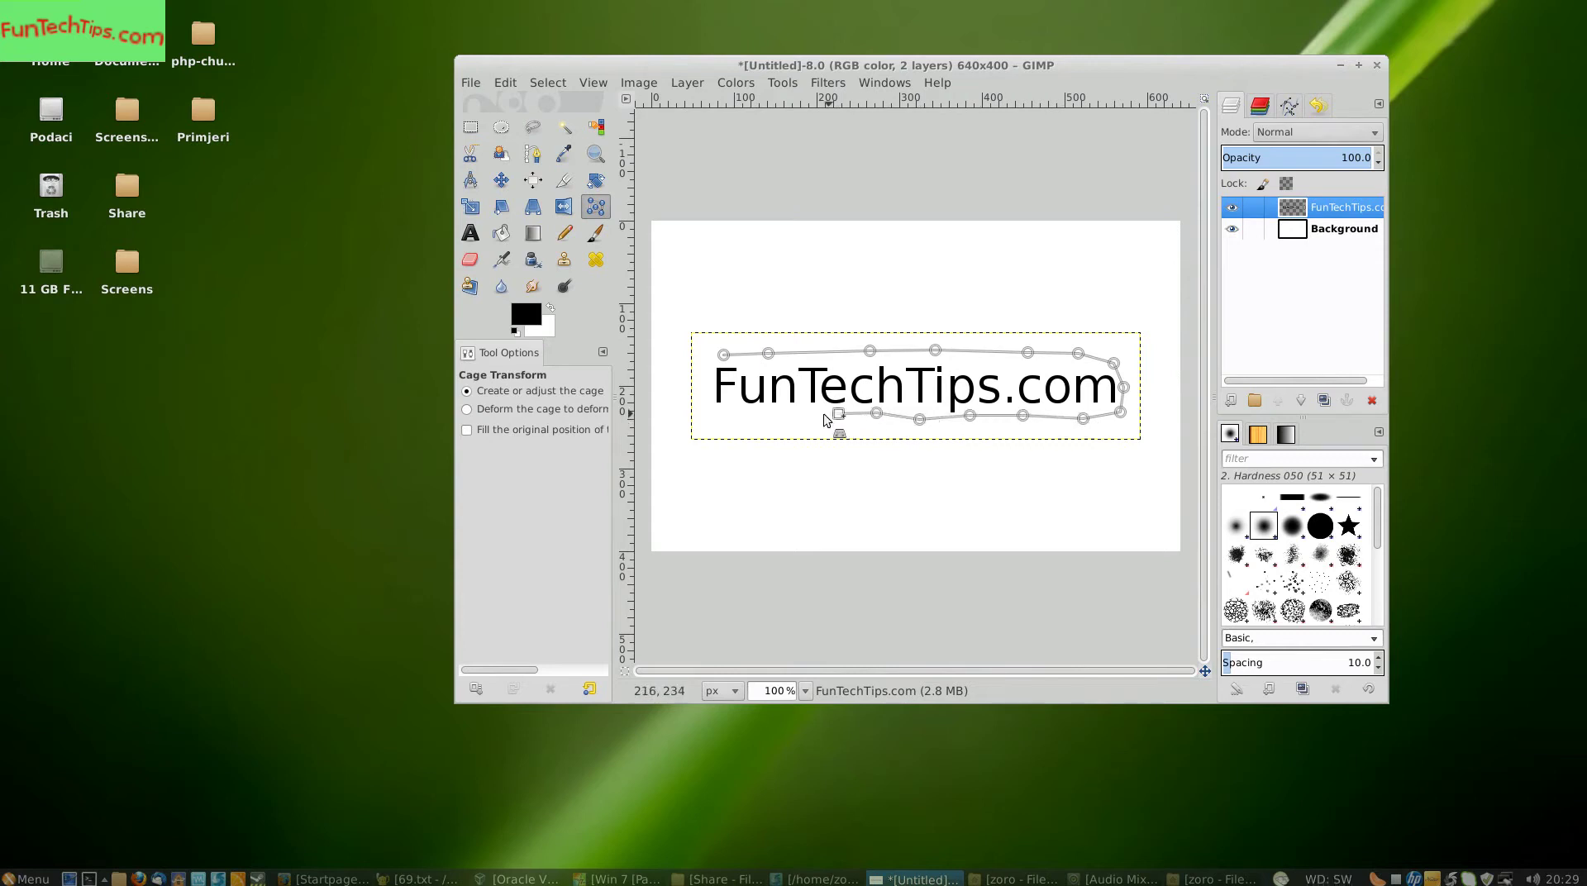
click(794, 416)
click(741, 418)
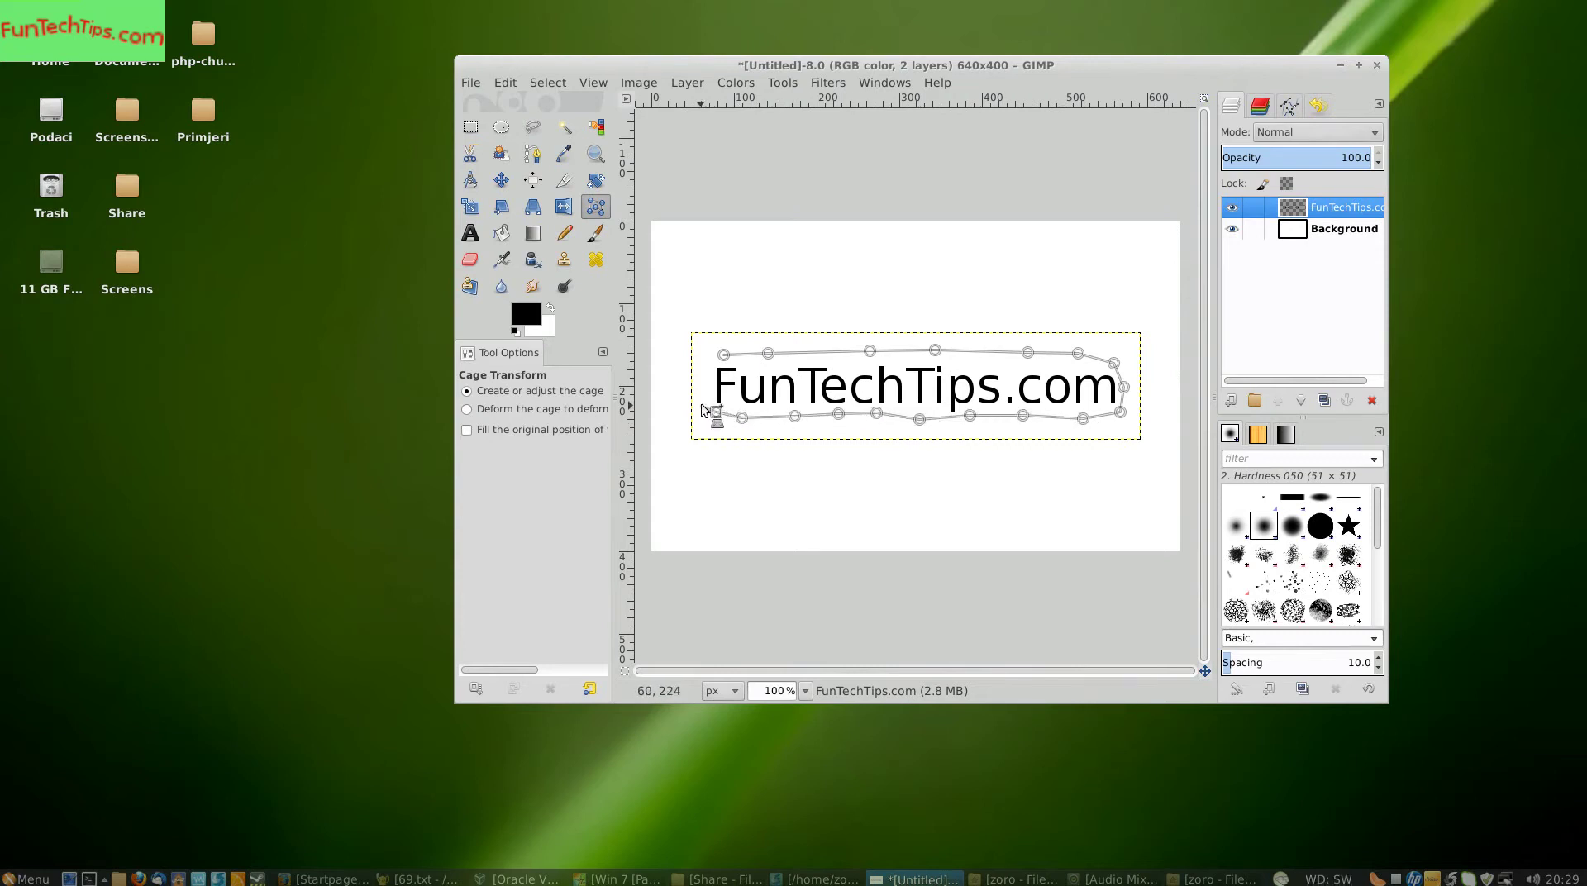
click(700, 395)
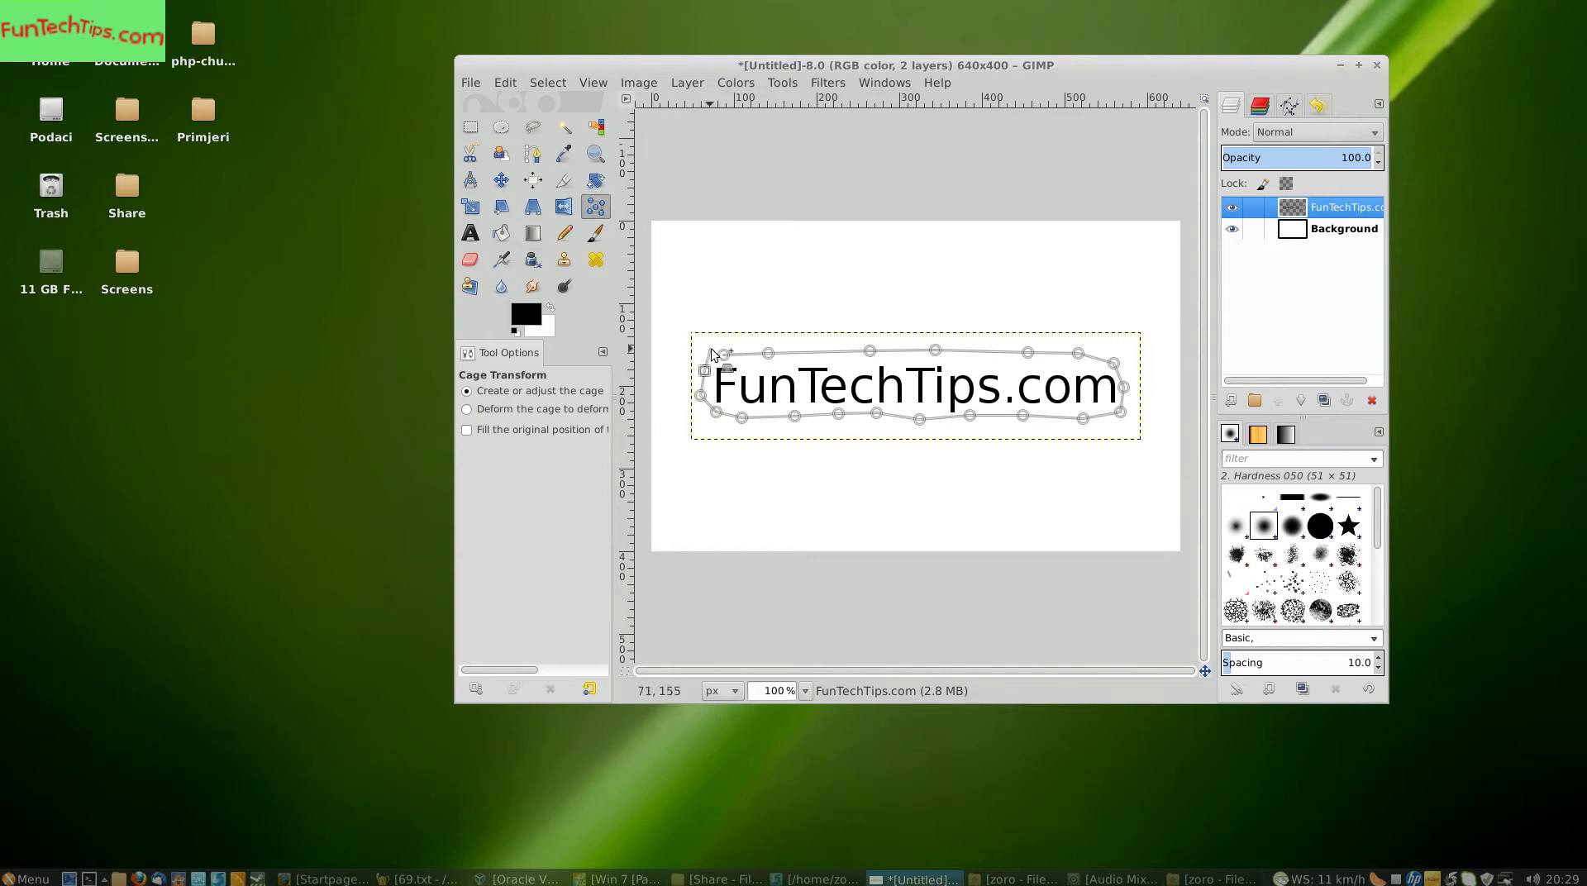
click(710, 353)
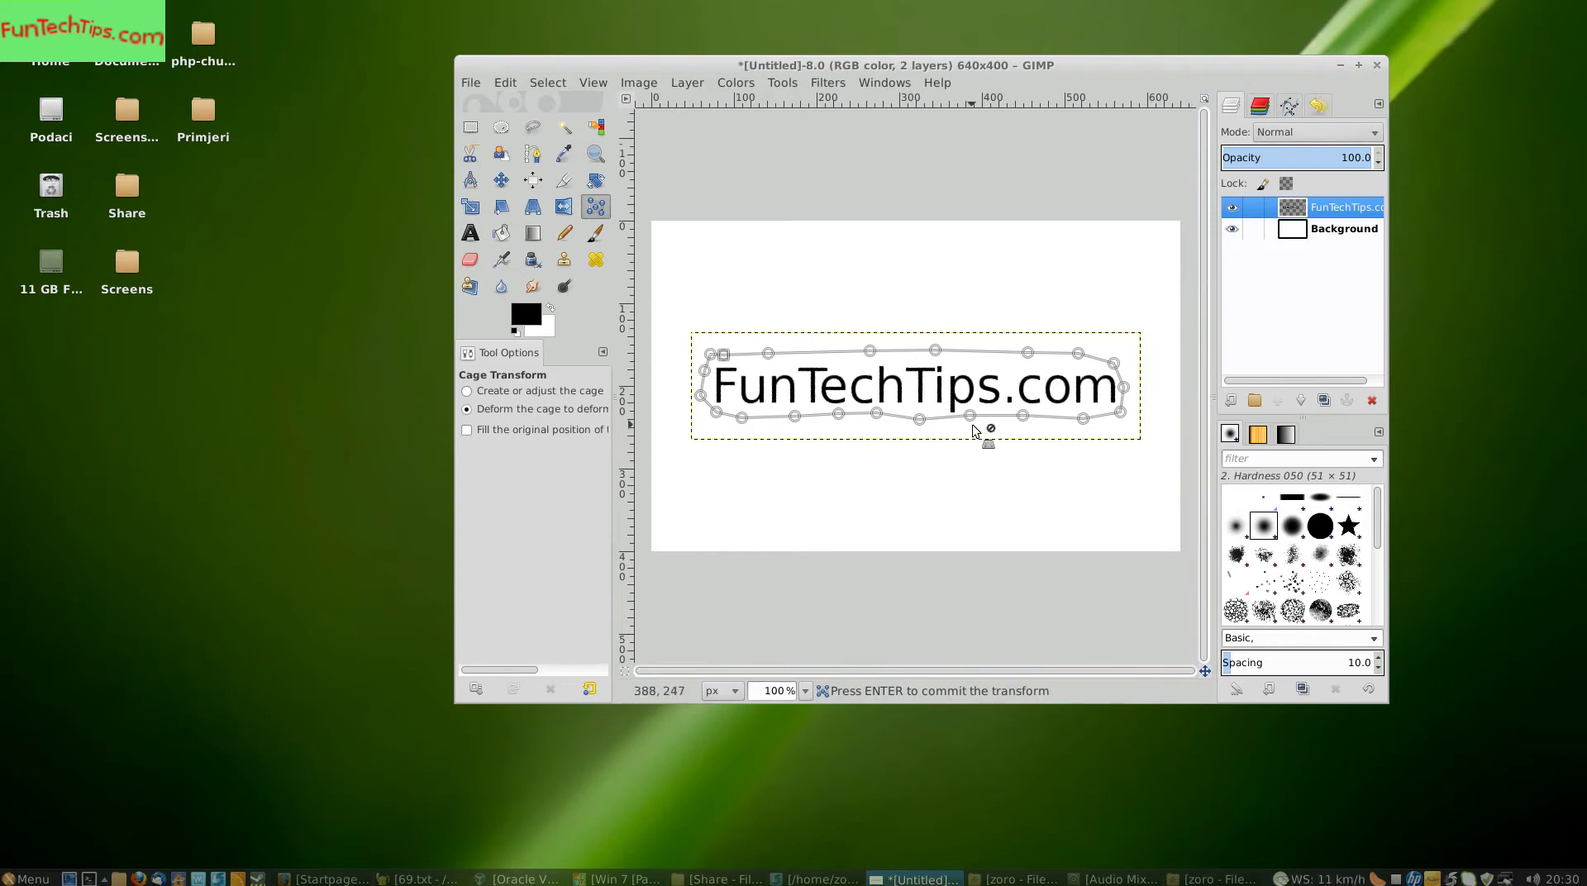
Drag the middle and right cage points up and down to bend 'Tips.com' into waves
drag(920, 418, 921, 458)
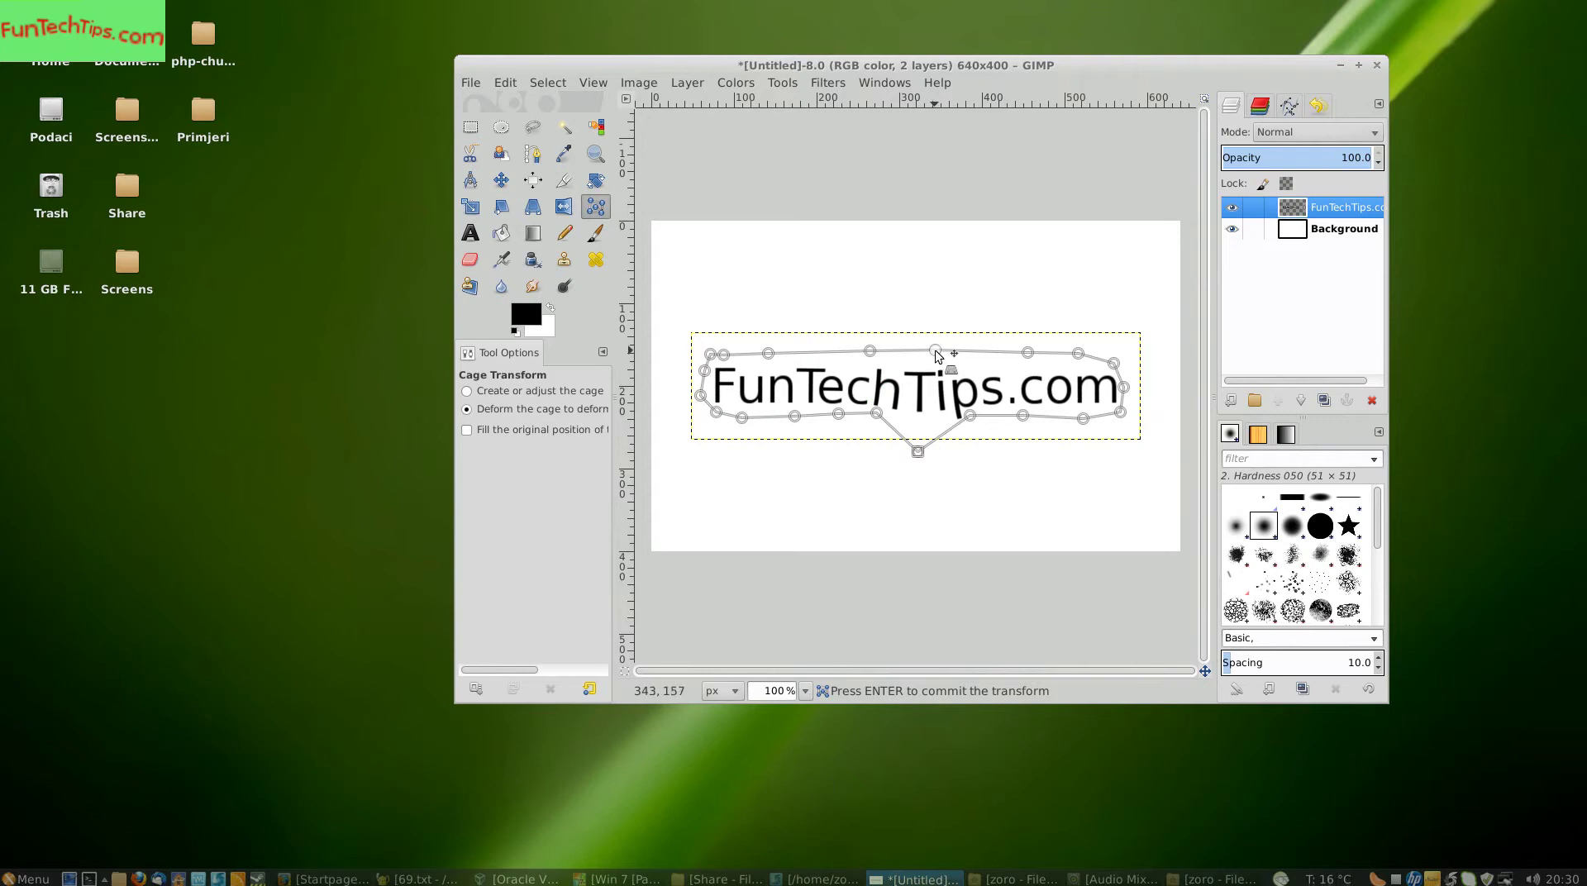
drag(937, 355, 935, 323)
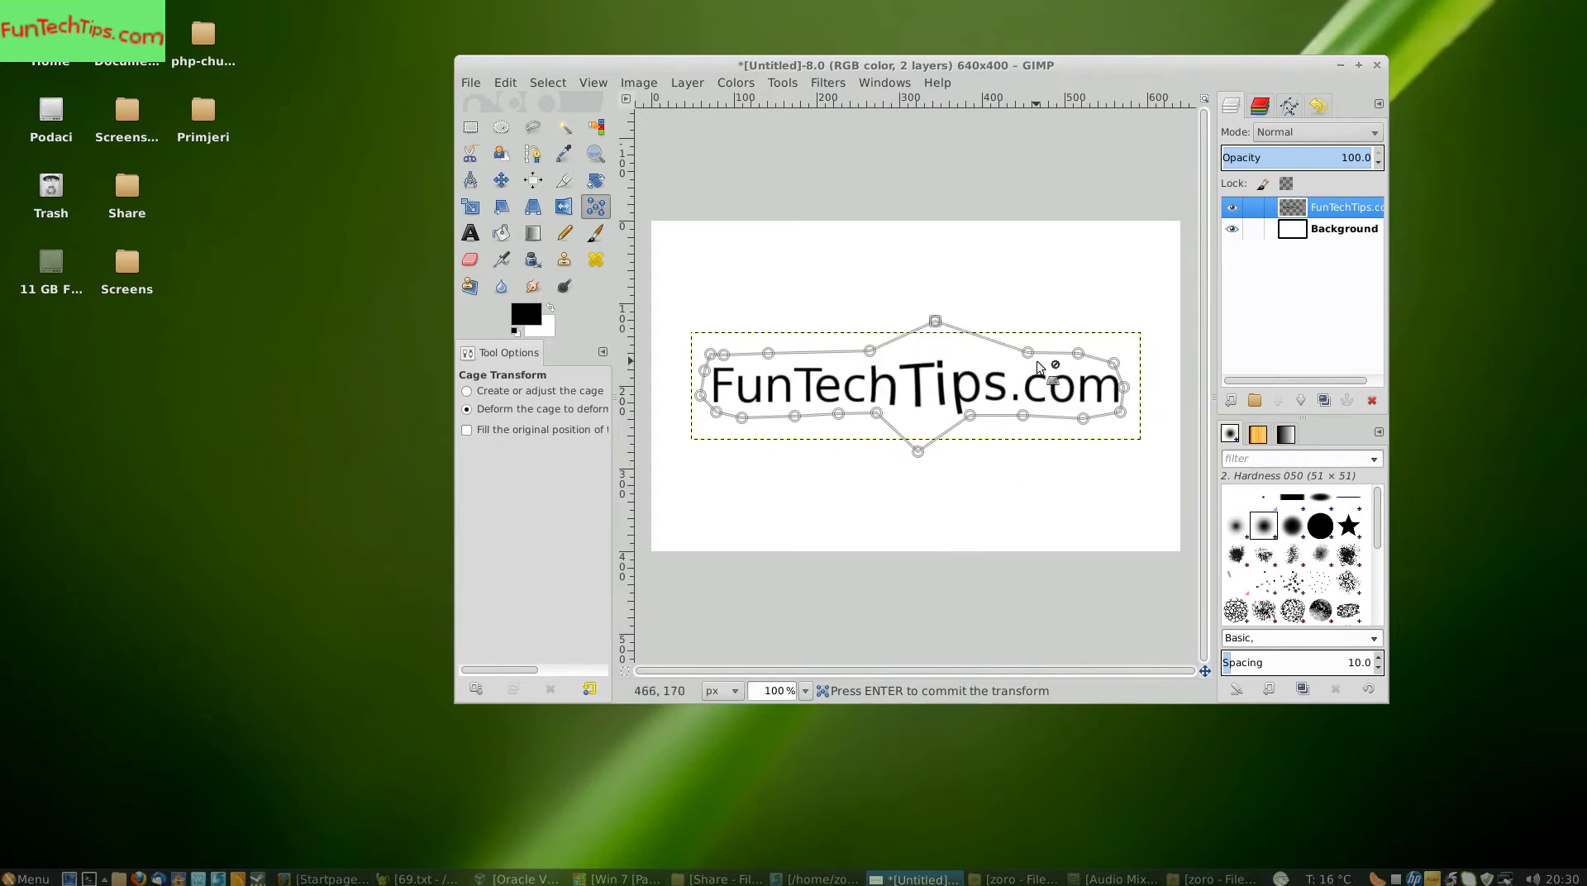
drag(1027, 353, 1041, 325)
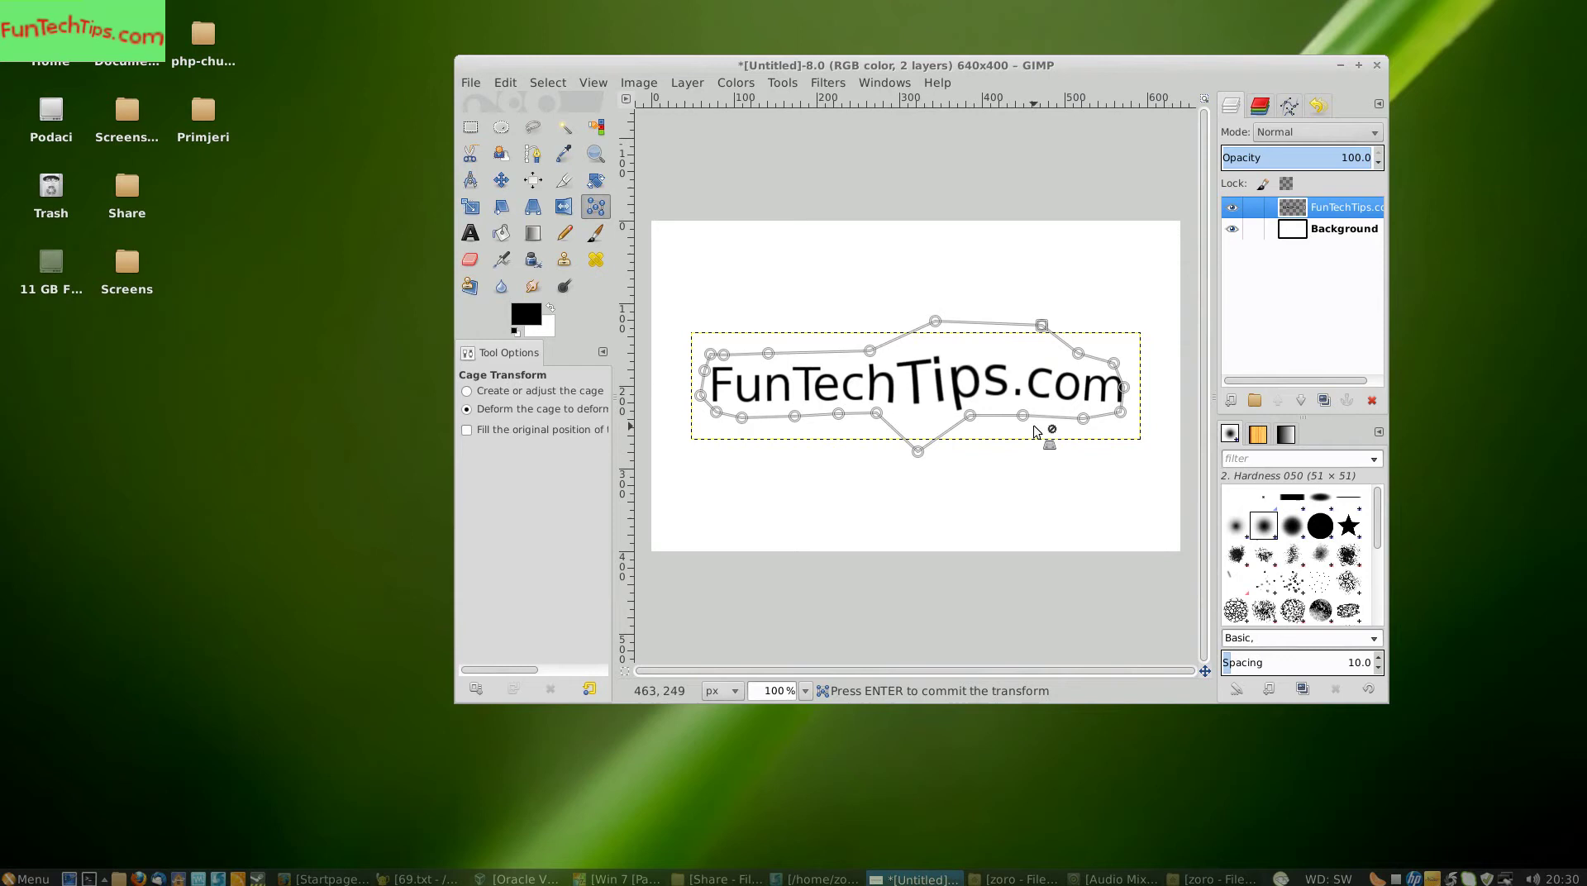
drag(1023, 416, 1042, 455)
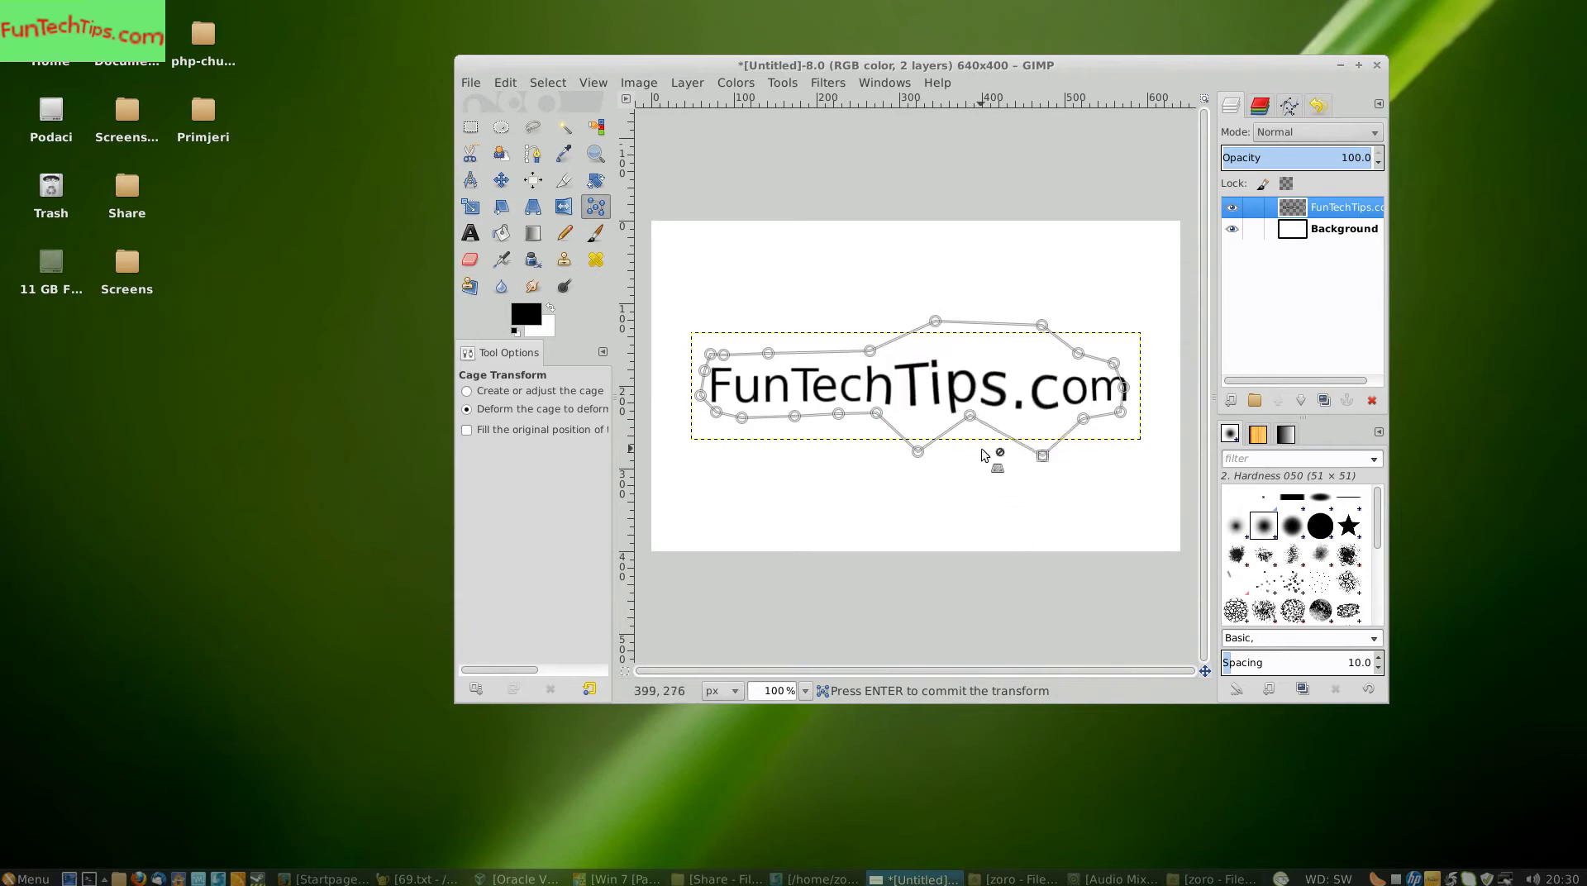
drag(969, 415, 984, 457)
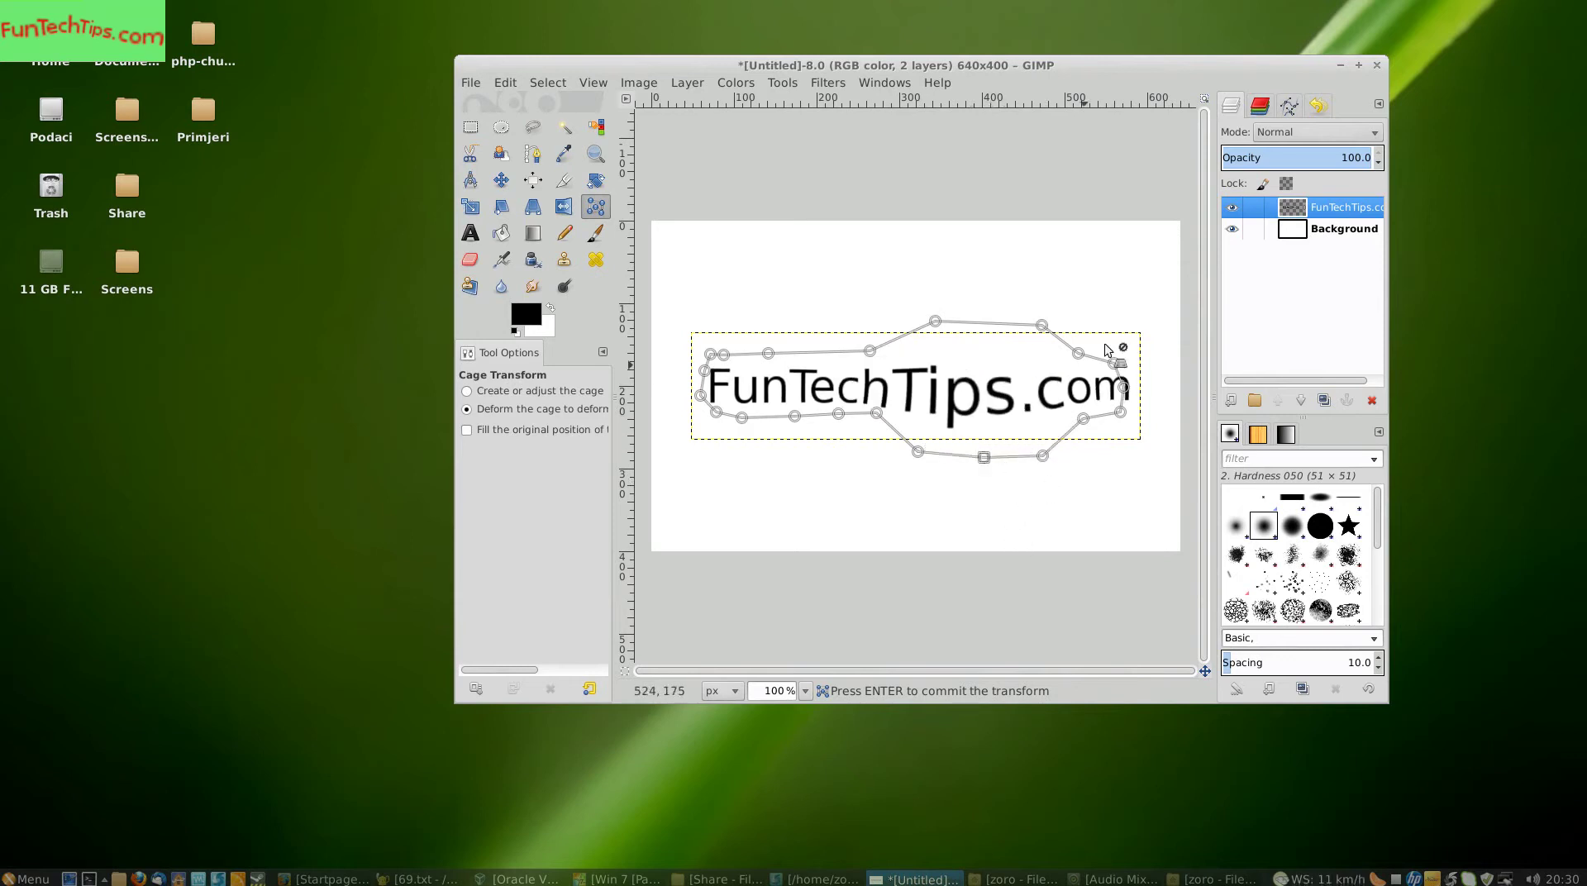
drag(1078, 353, 1096, 234)
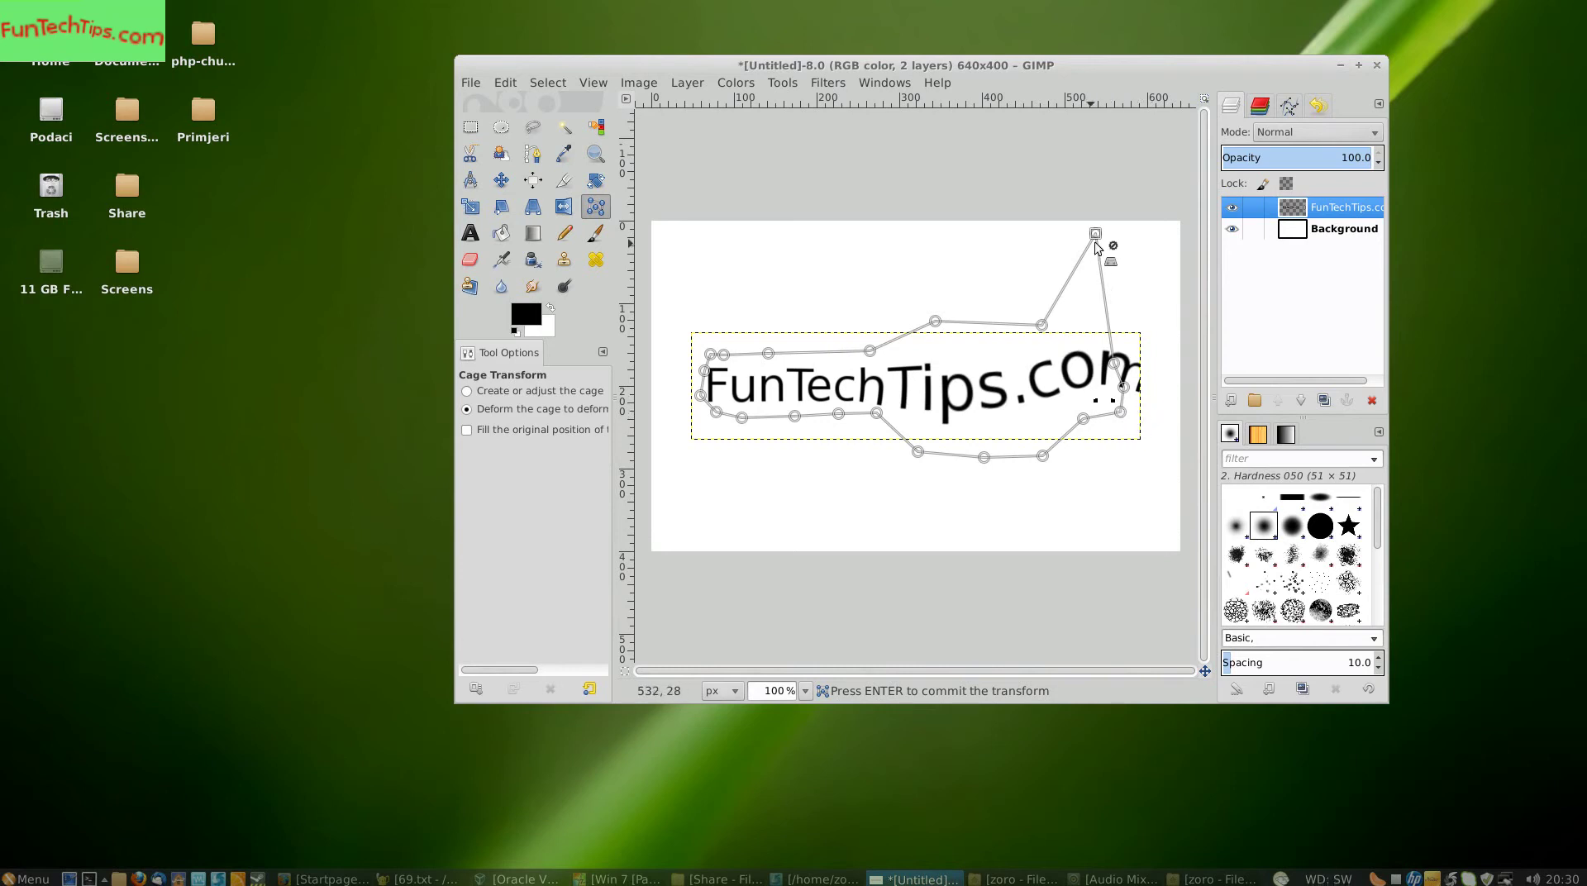
drag(1095, 234, 1081, 332)
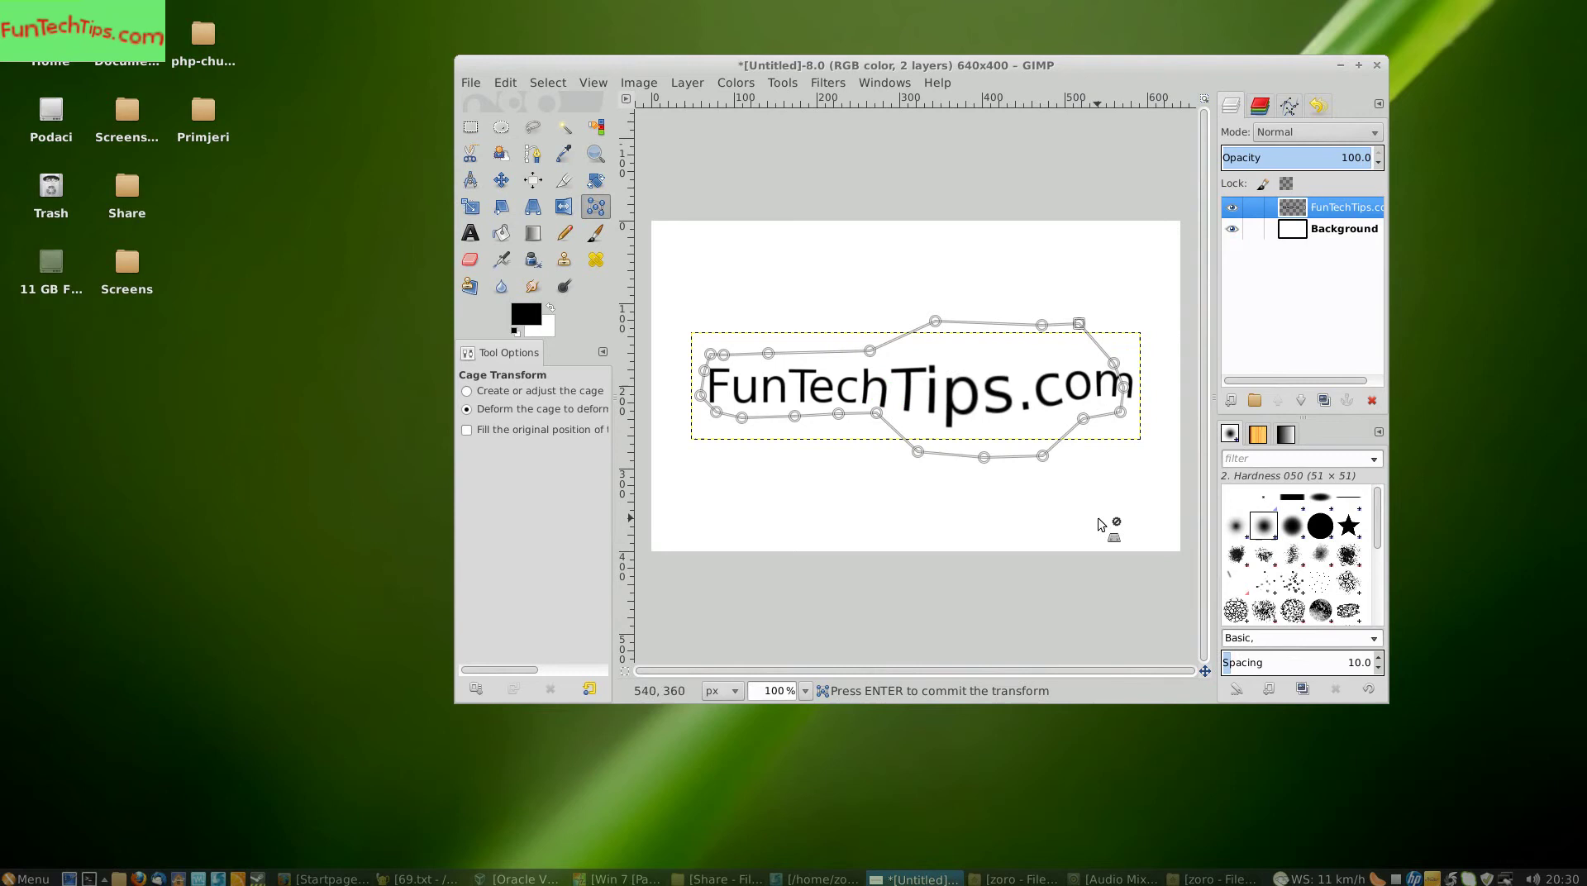
drag(1120, 412, 1121, 441)
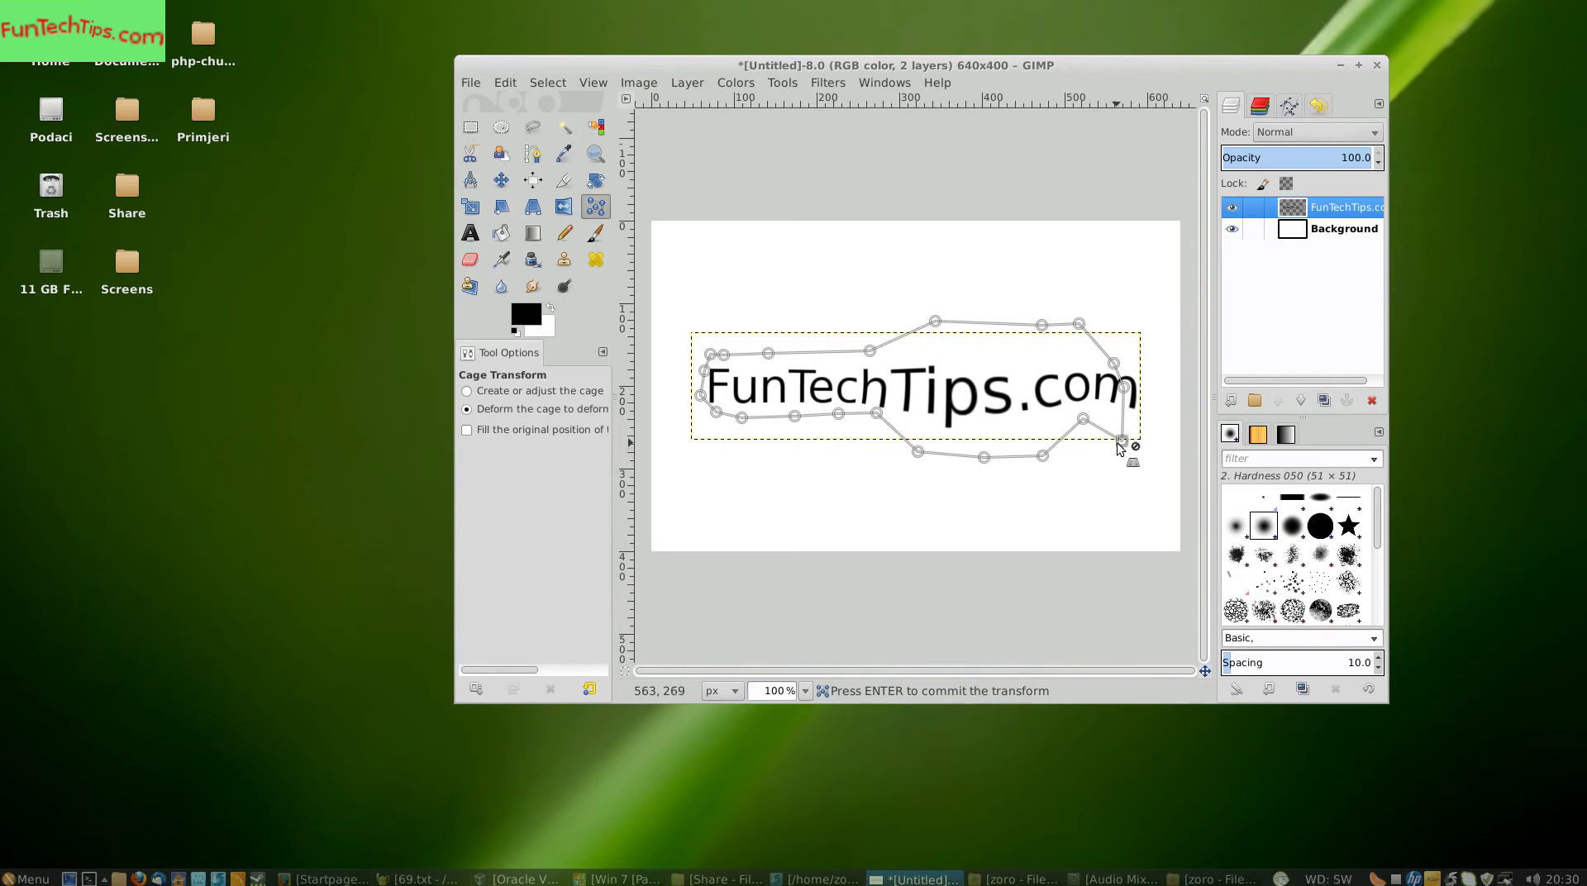
Pull the cage under 'Tech' downward and lift the top above 'Fun'
drag(795, 416, 796, 447)
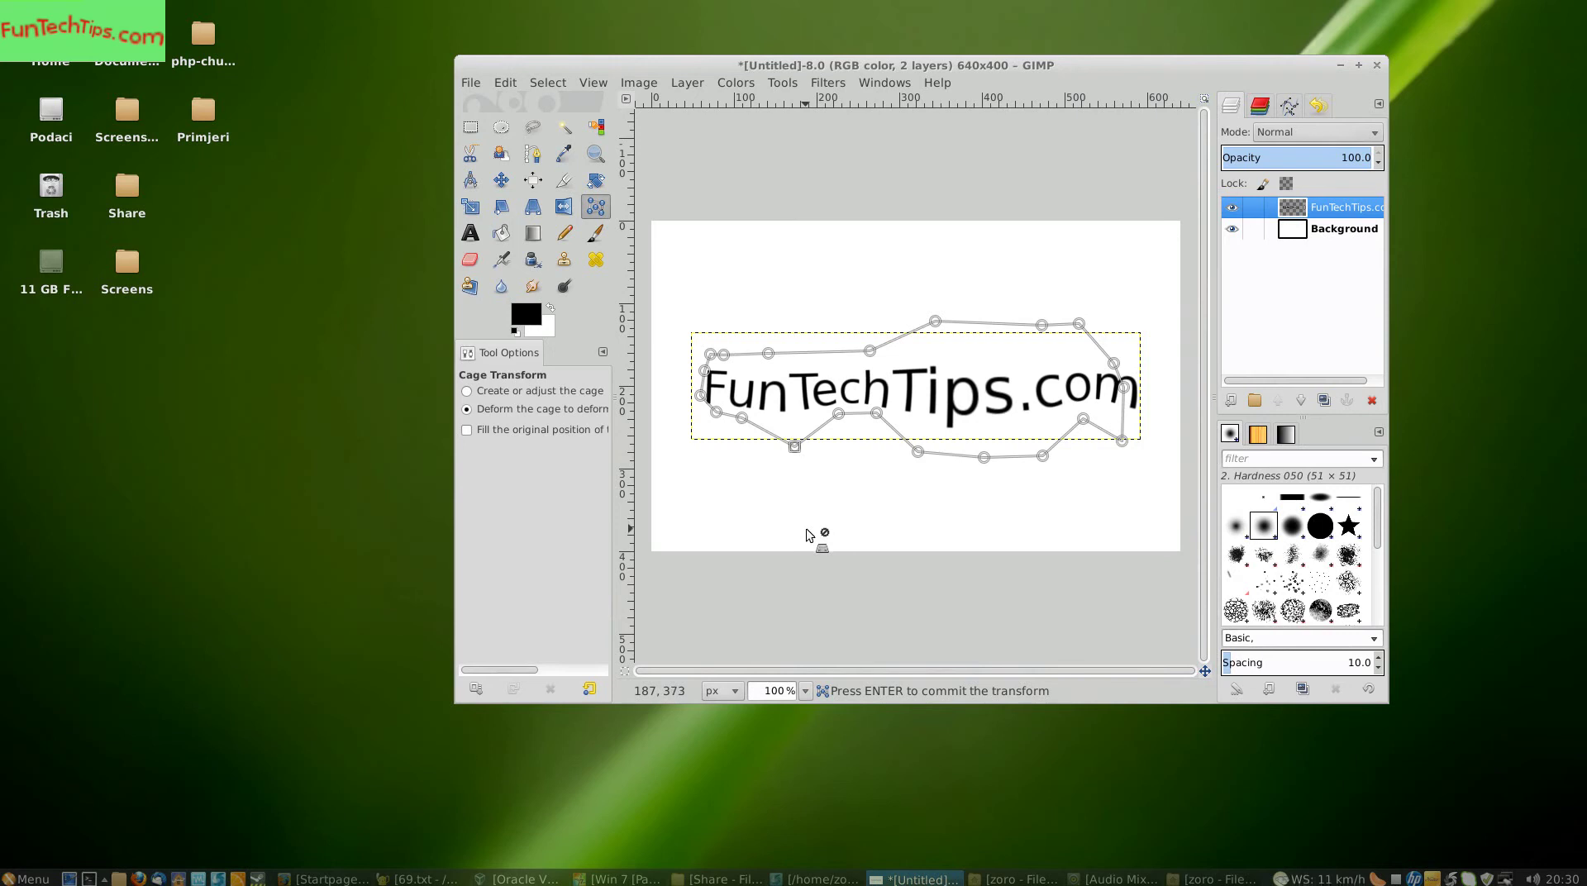
drag(838, 413, 884, 440)
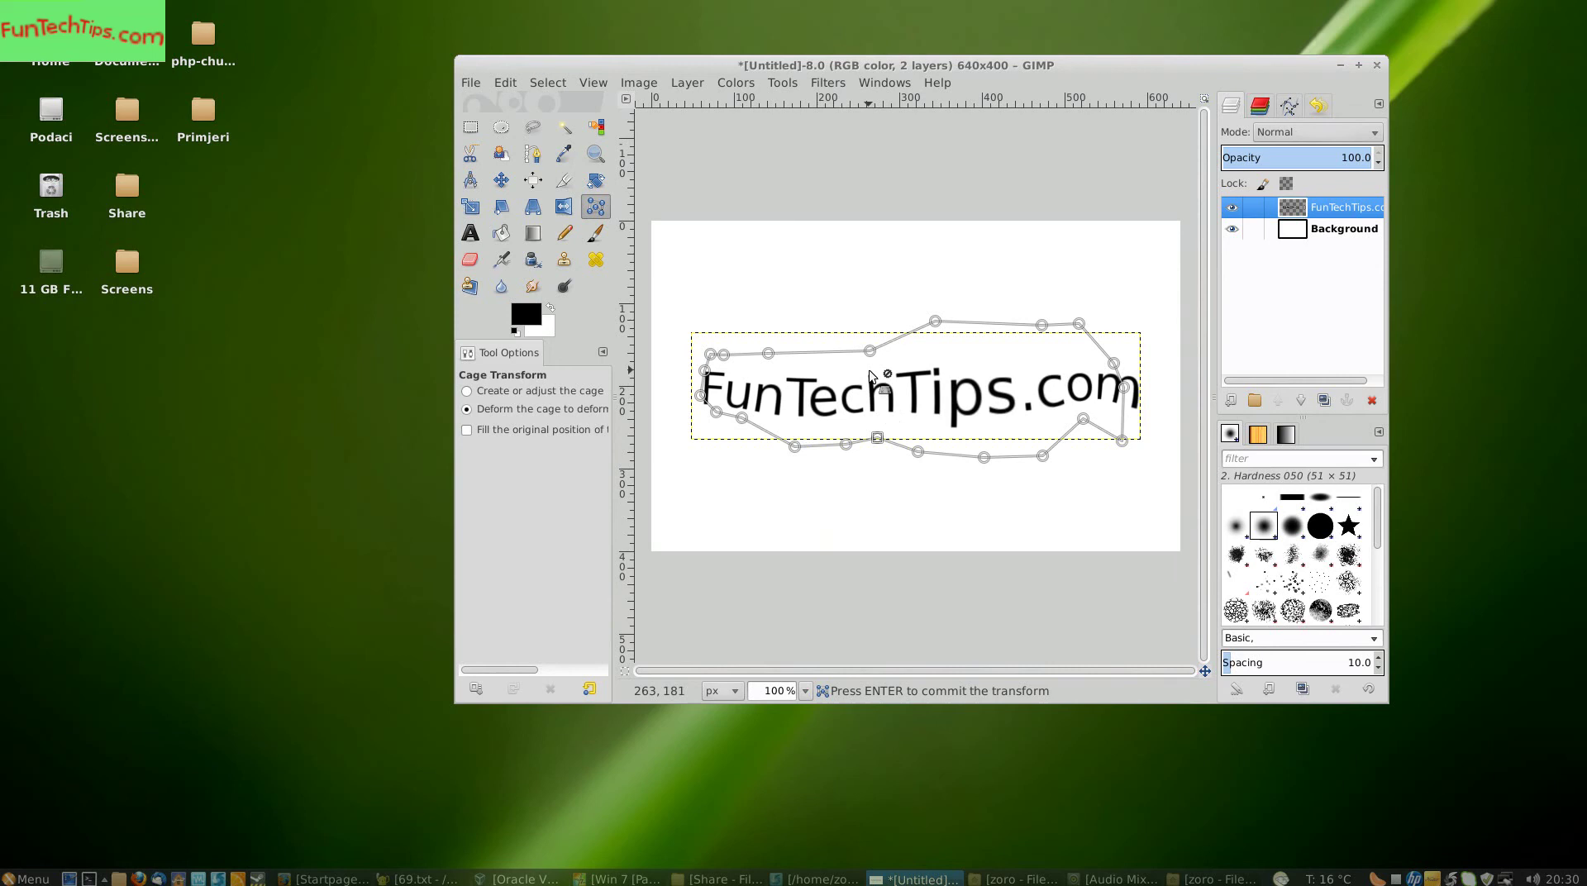
drag(869, 355, 767, 316)
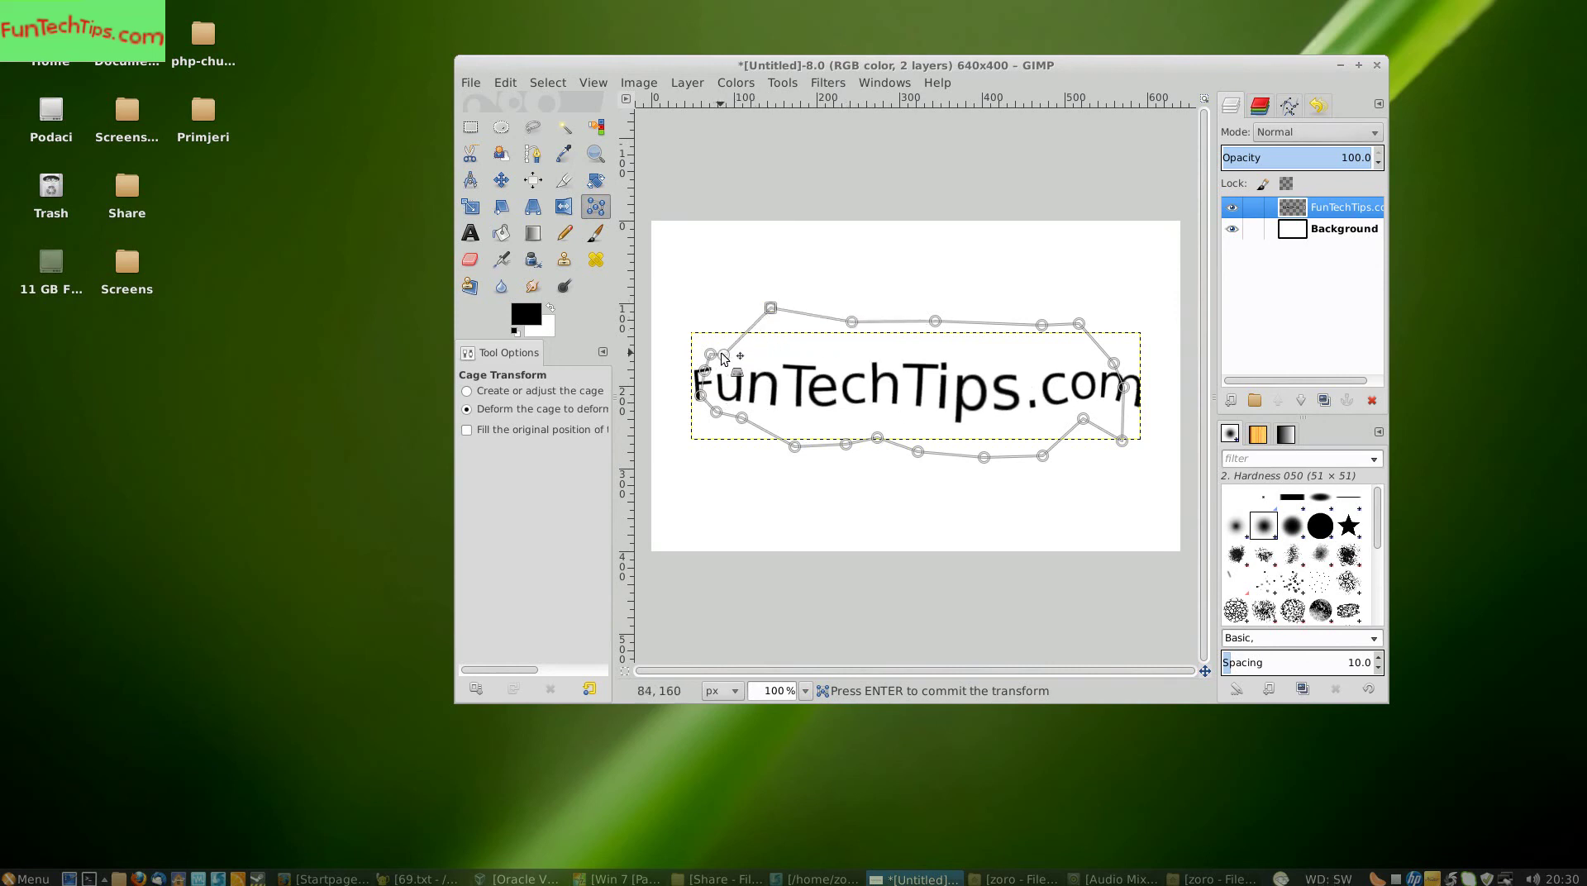